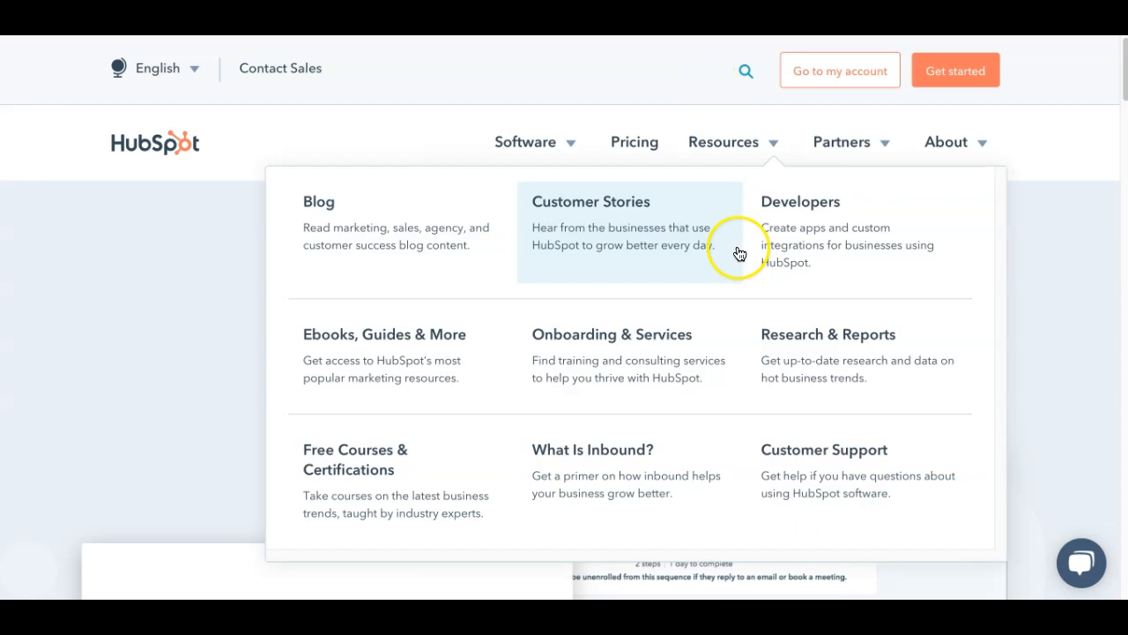
Look through HubSpot's product page on automating follow-up emails, including its personalization, reporting and email app integration sections
scroll(193, 359, "down", 2)
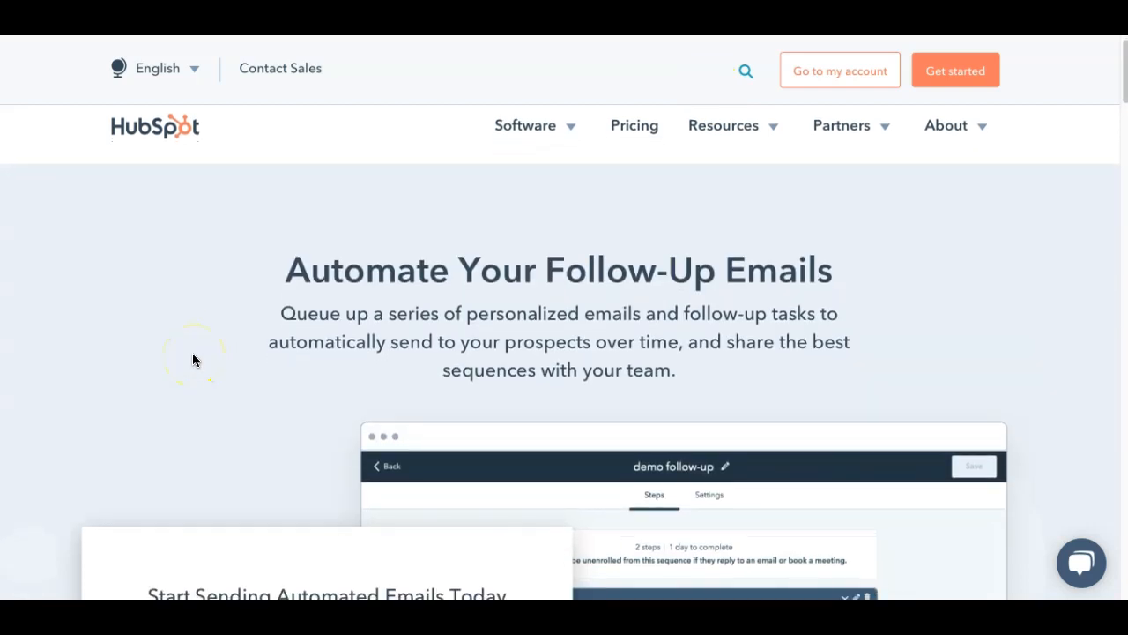
scroll(193, 360, "down", 1)
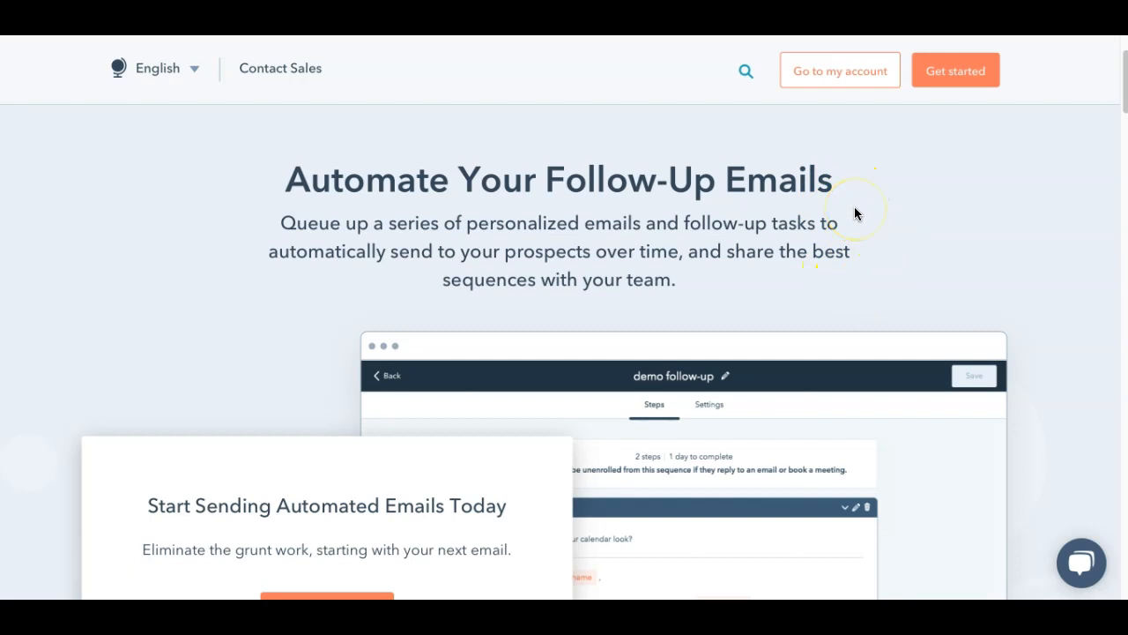
scroll(855, 213, "down", 3)
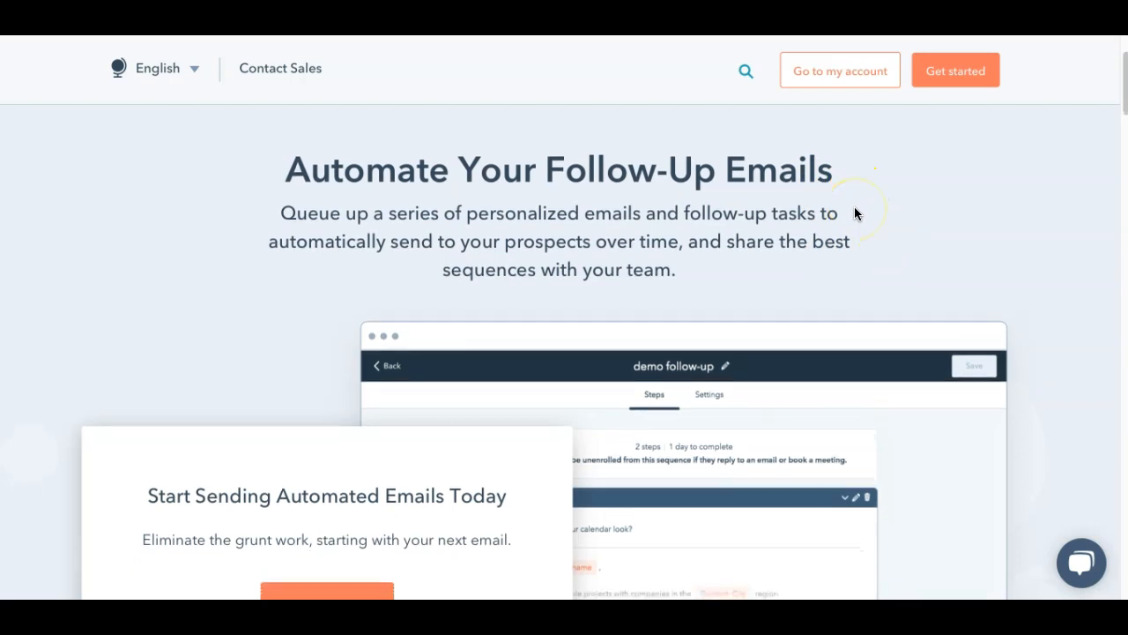
scroll(854, 211, "down", 5)
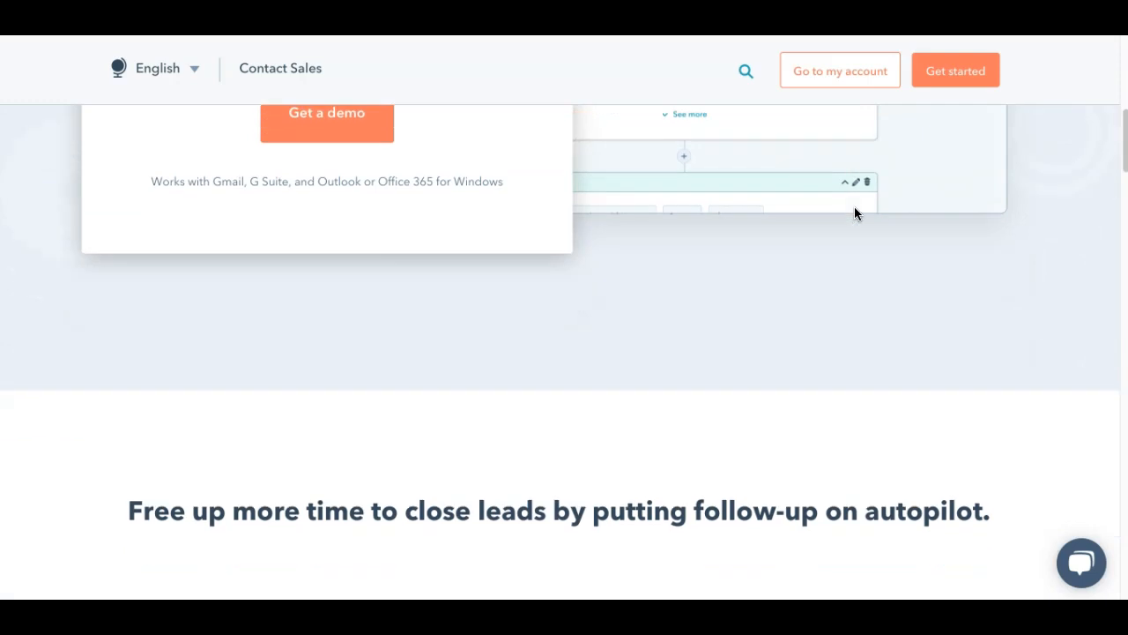
scroll(854, 213, "down", 2)
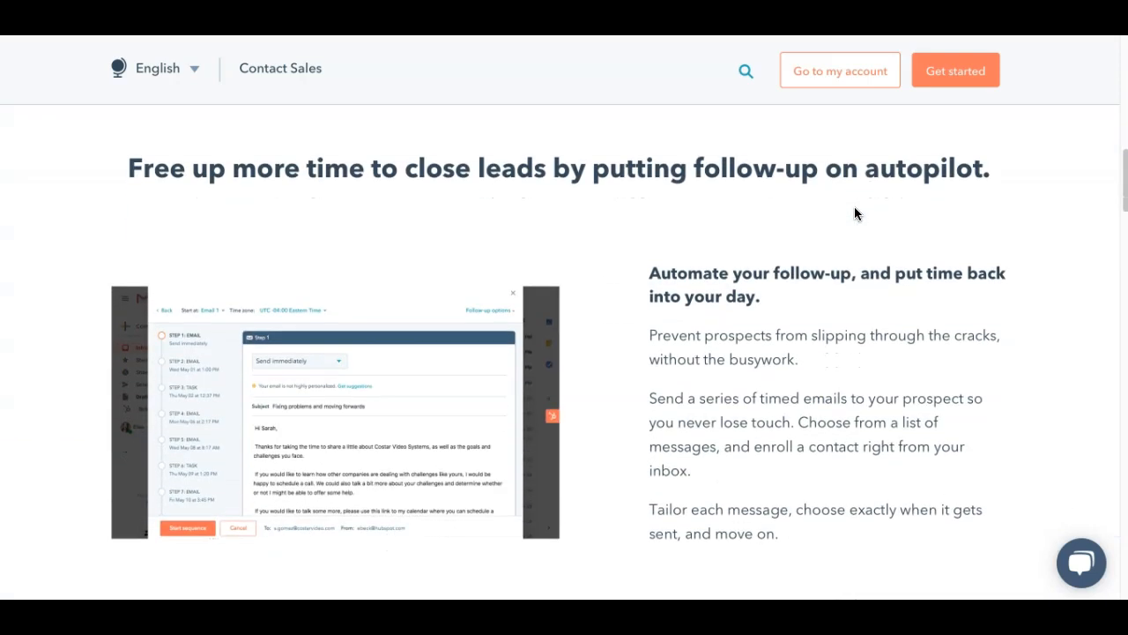
scroll(854, 213, "down", 5)
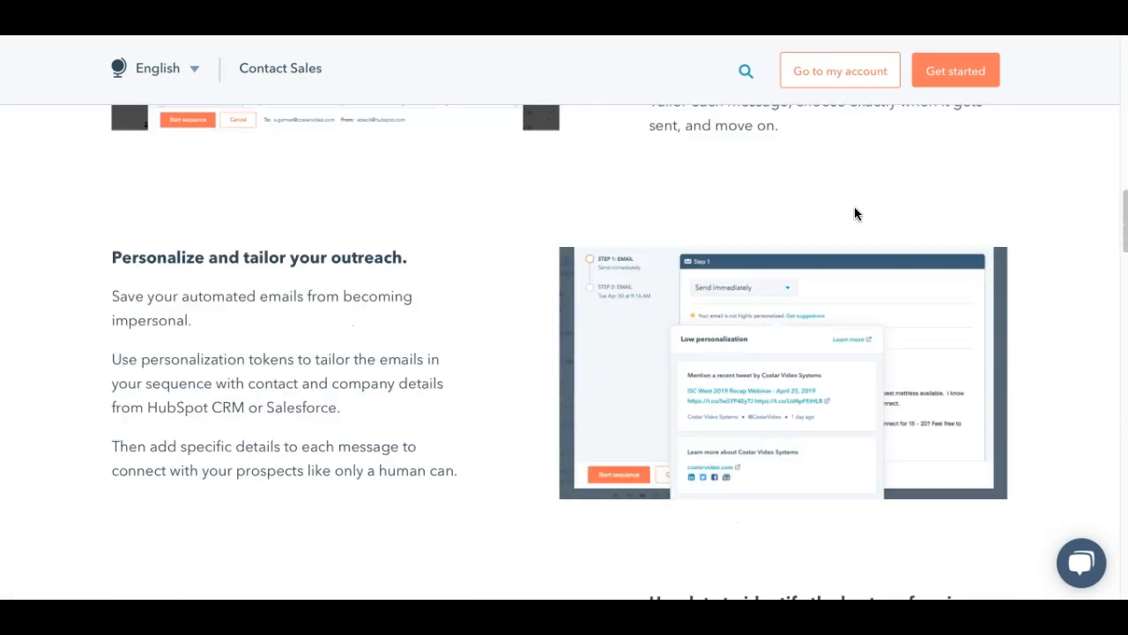
scroll(854, 213, "down", 3)
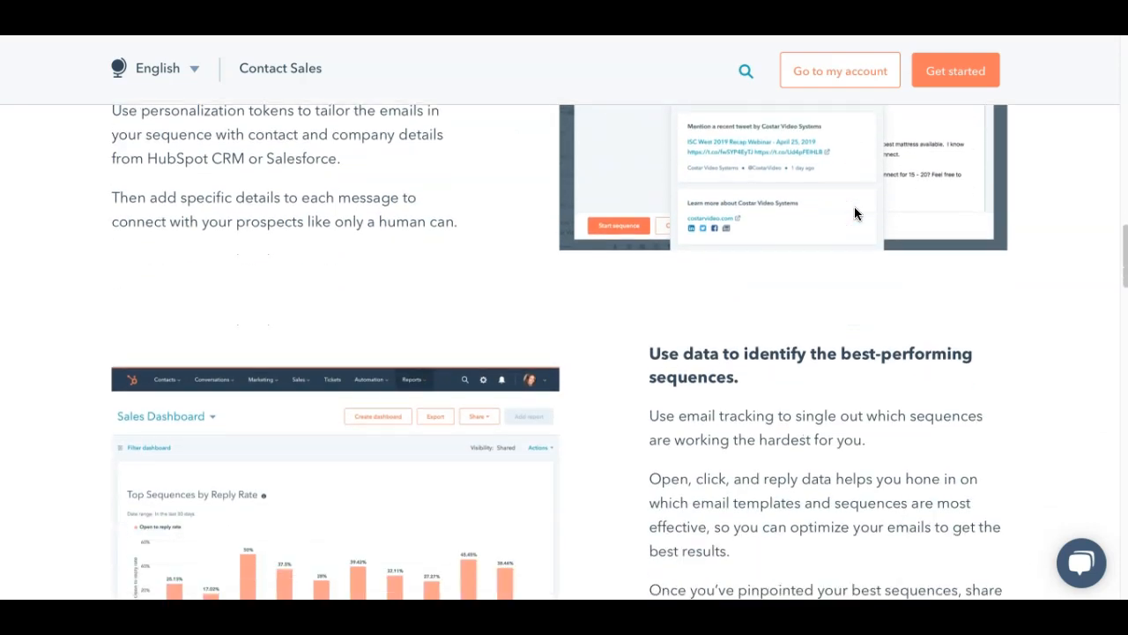
scroll(660, 373, "down", 5)
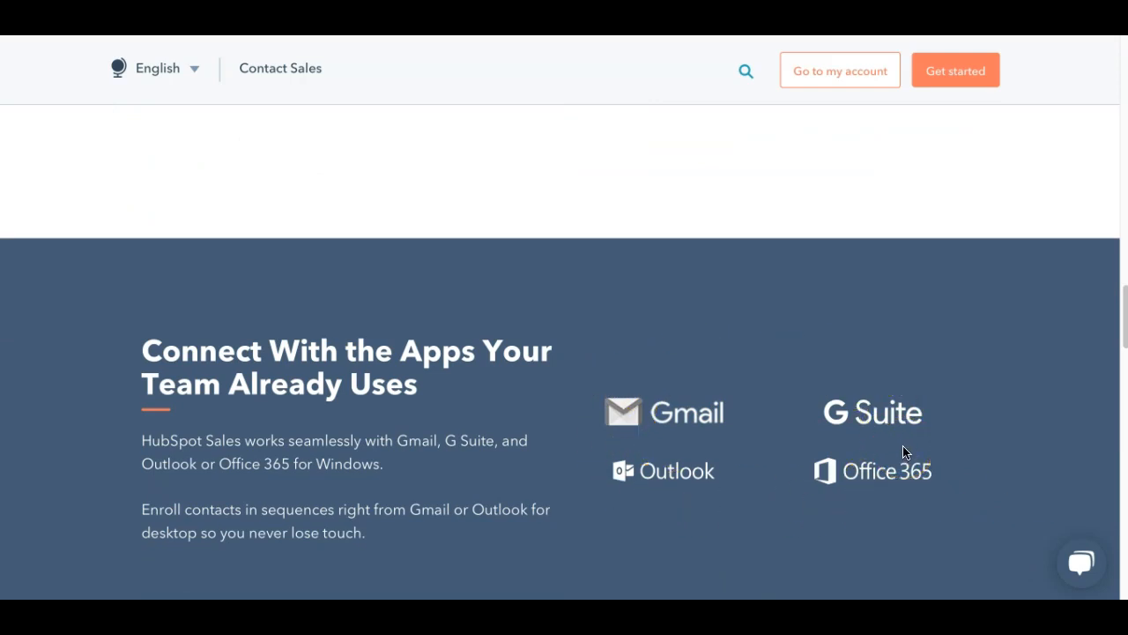
scroll(902, 448, "up", 10)
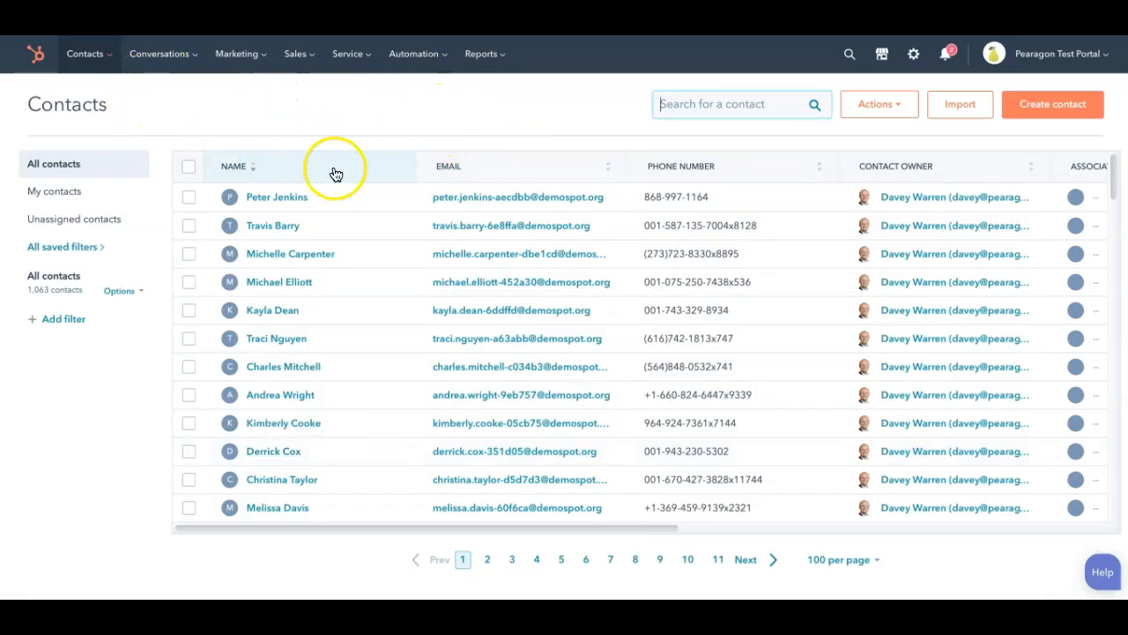
Open the Sequences tool in the HubSpot portal and start a new sequence
left_click(441, 67)
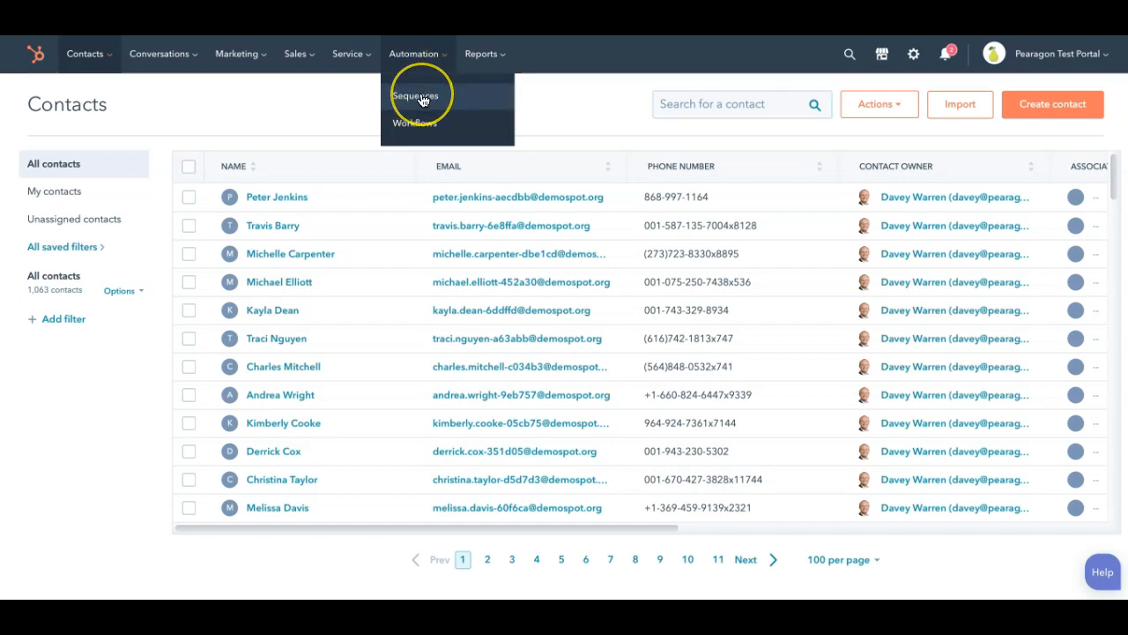
left_click(422, 98)
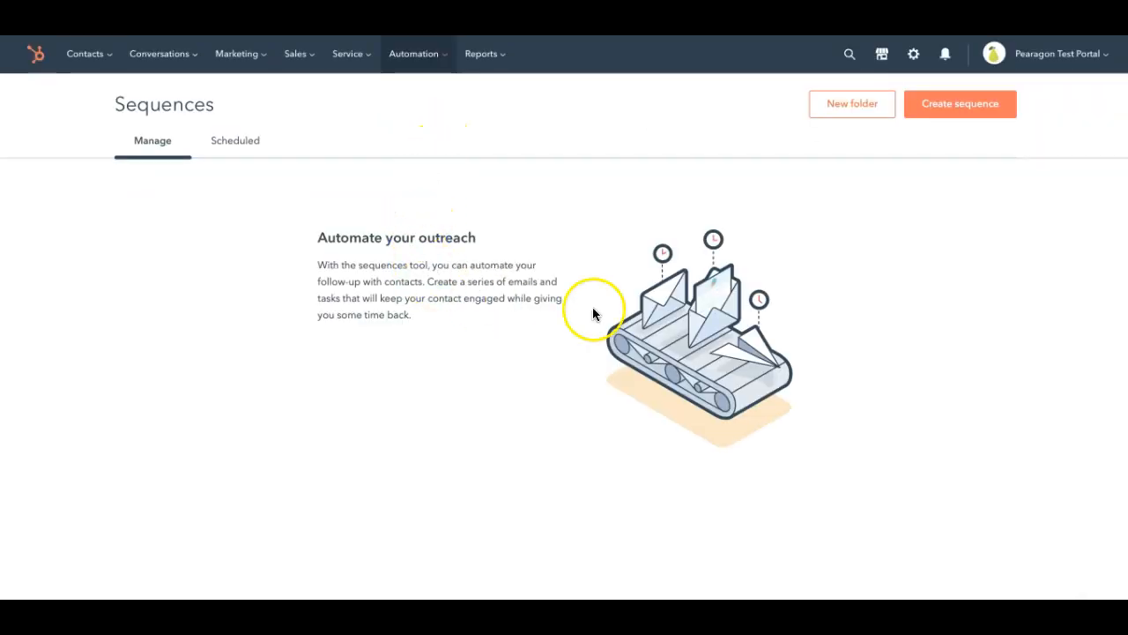
left_click(939, 112)
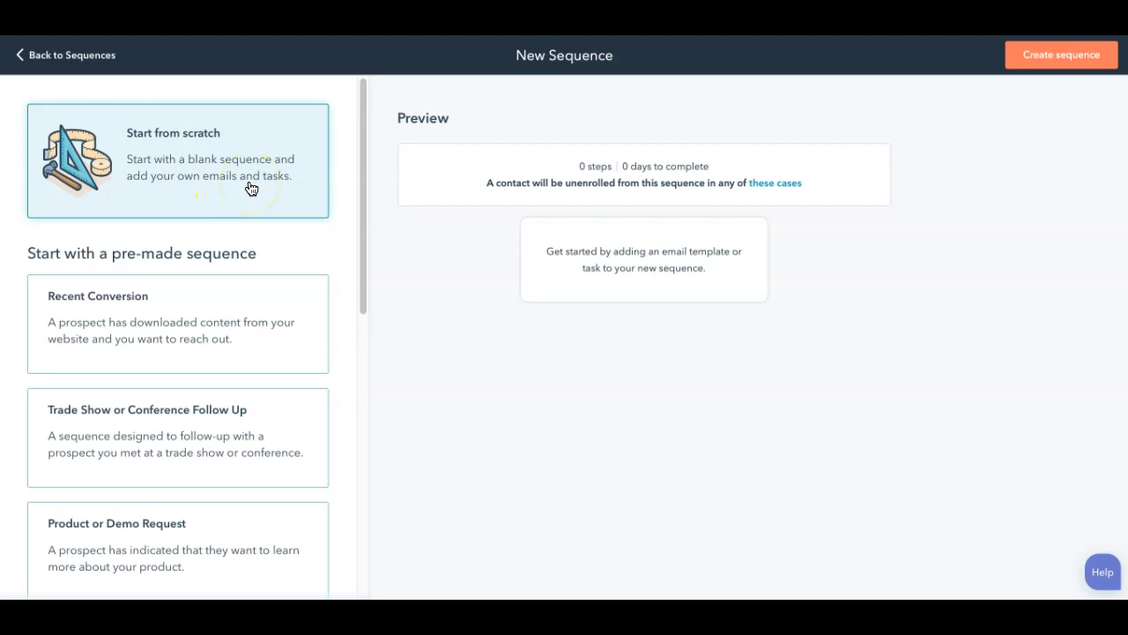
Preview the pre-made Recent Conversion sequence and examine its email and task steps
scroll(259, 262, "down", 1)
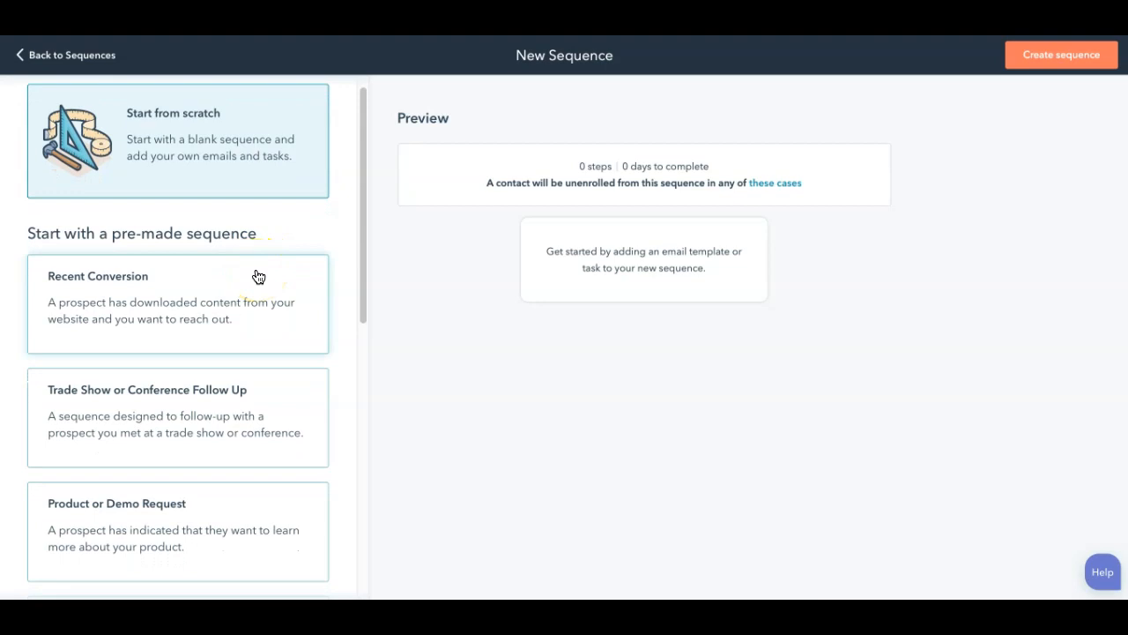
scroll(206, 401, "down", 1)
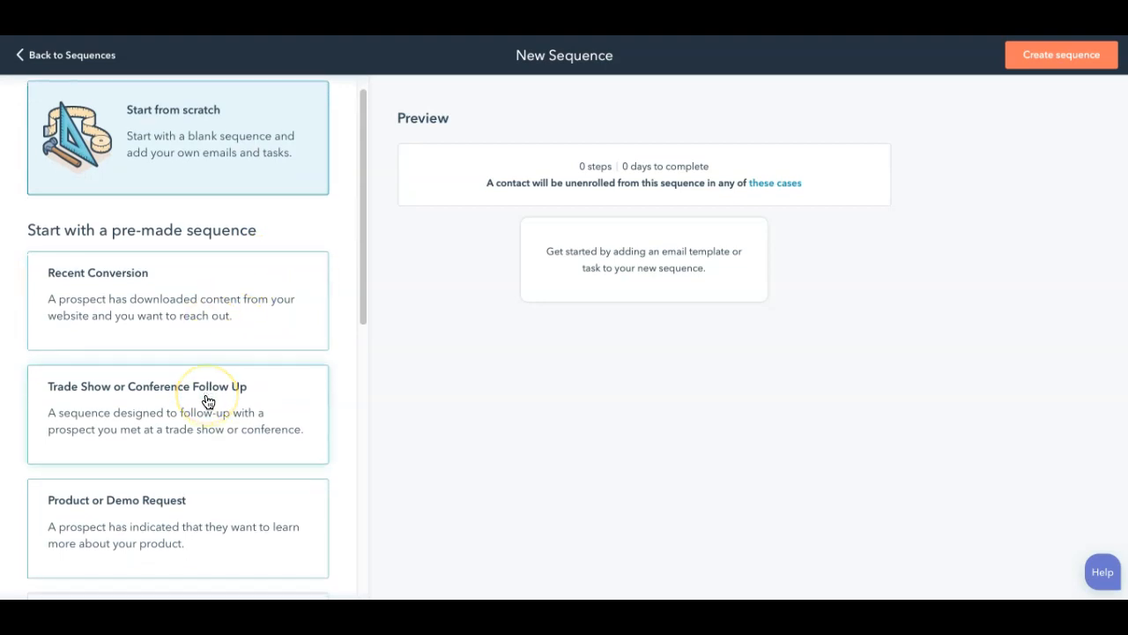
scroll(207, 401, "down", 1)
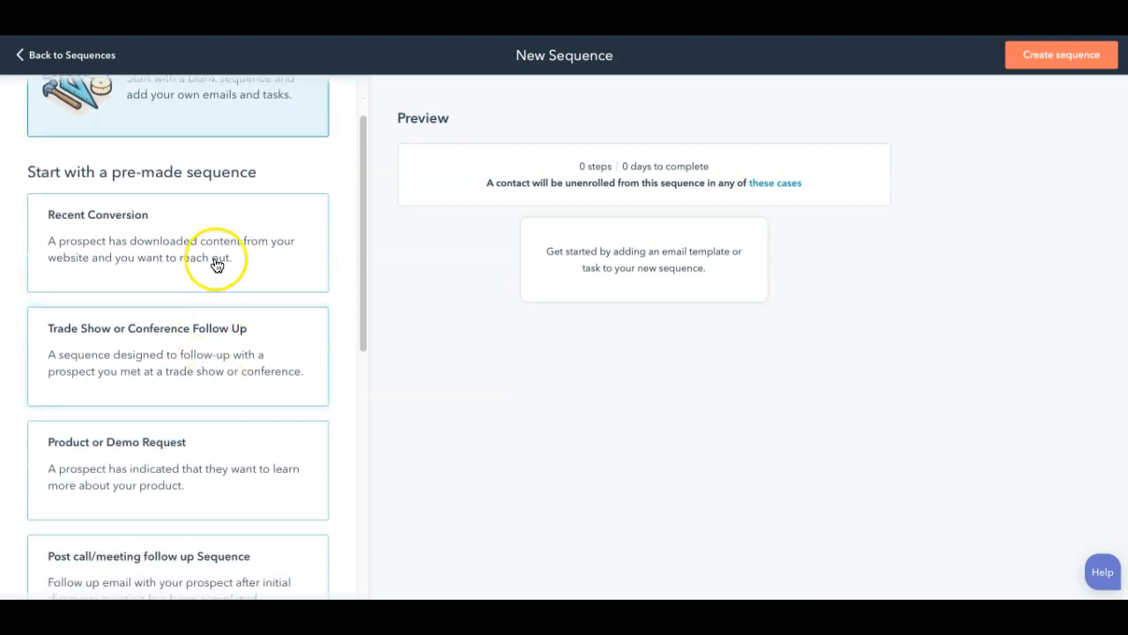
left_click(175, 248)
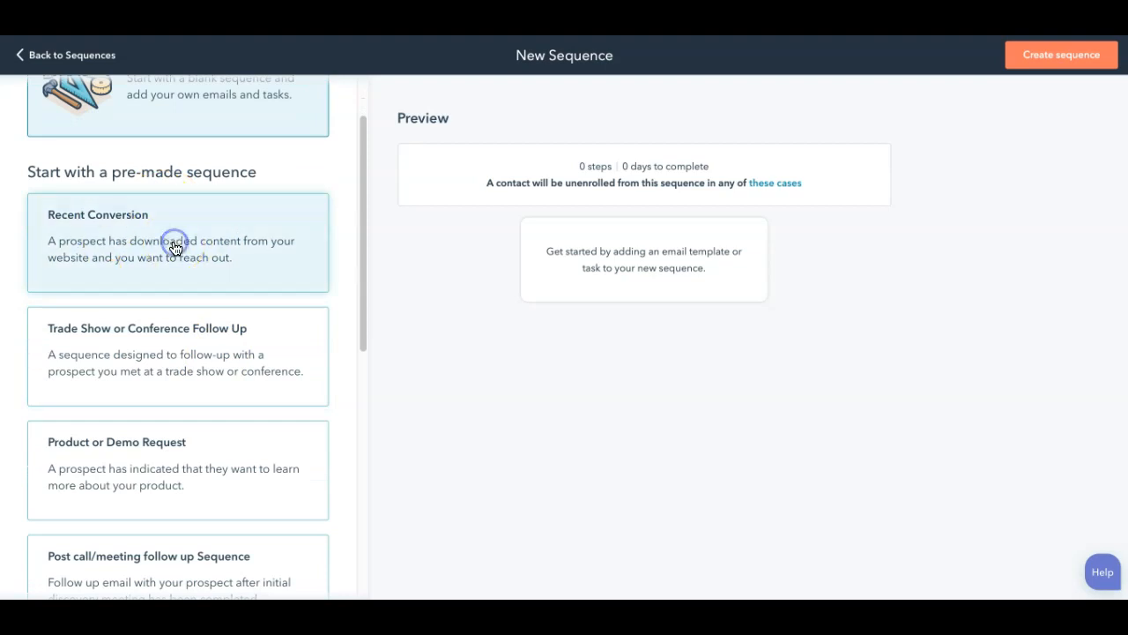
scroll(693, 244, "down", 3)
scroll(696, 247, "down", 7)
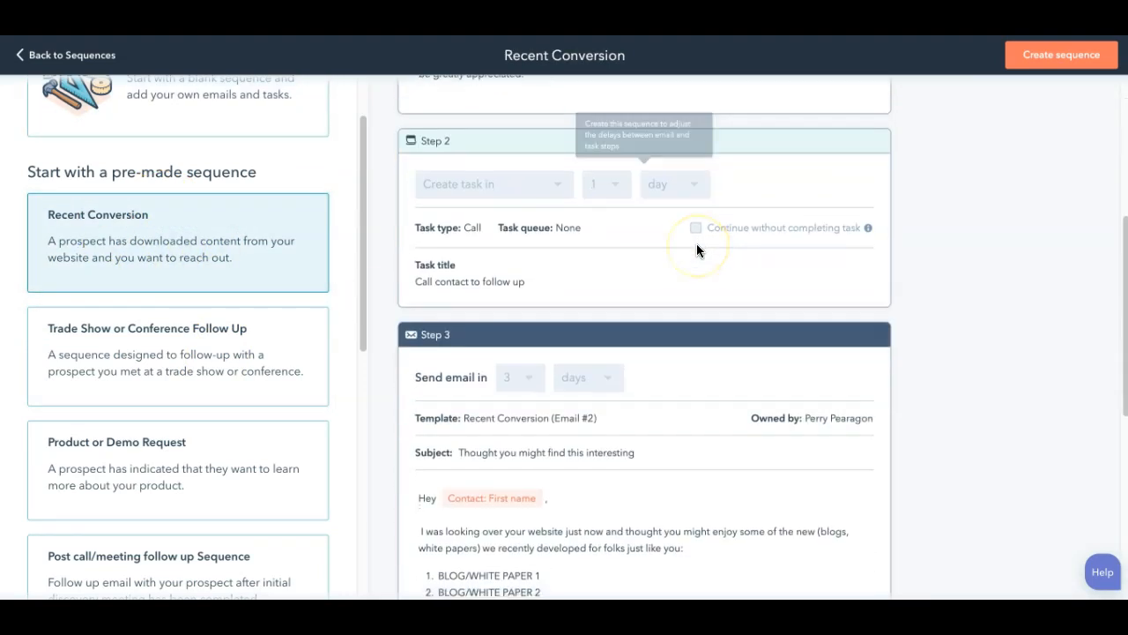
scroll(697, 243, "up", 6)
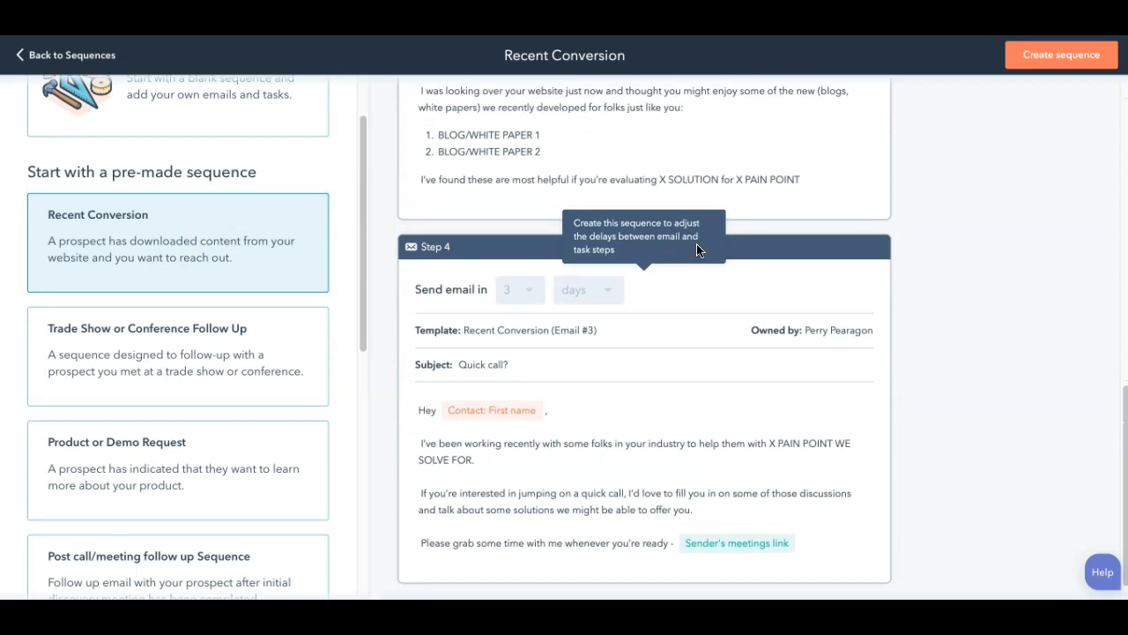
scroll(754, 228, "up", 3)
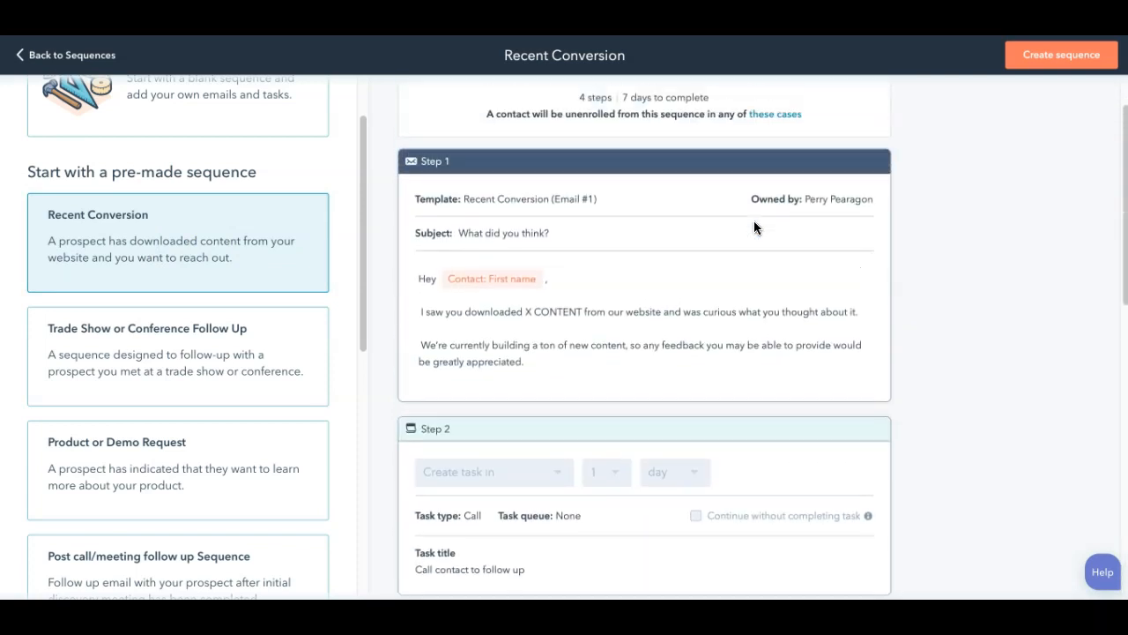
Choose the pre-made Post call/meeting follow up Sequence, review its email and task steps, and create the sequence from it
scroll(288, 315, "down", 2)
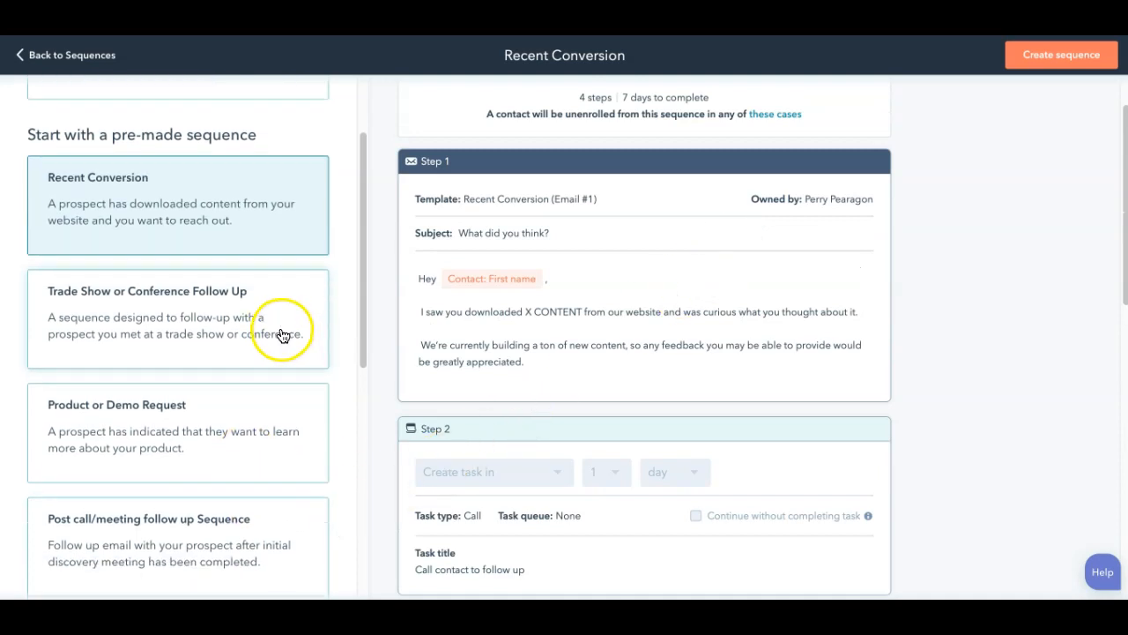
left_click(200, 506)
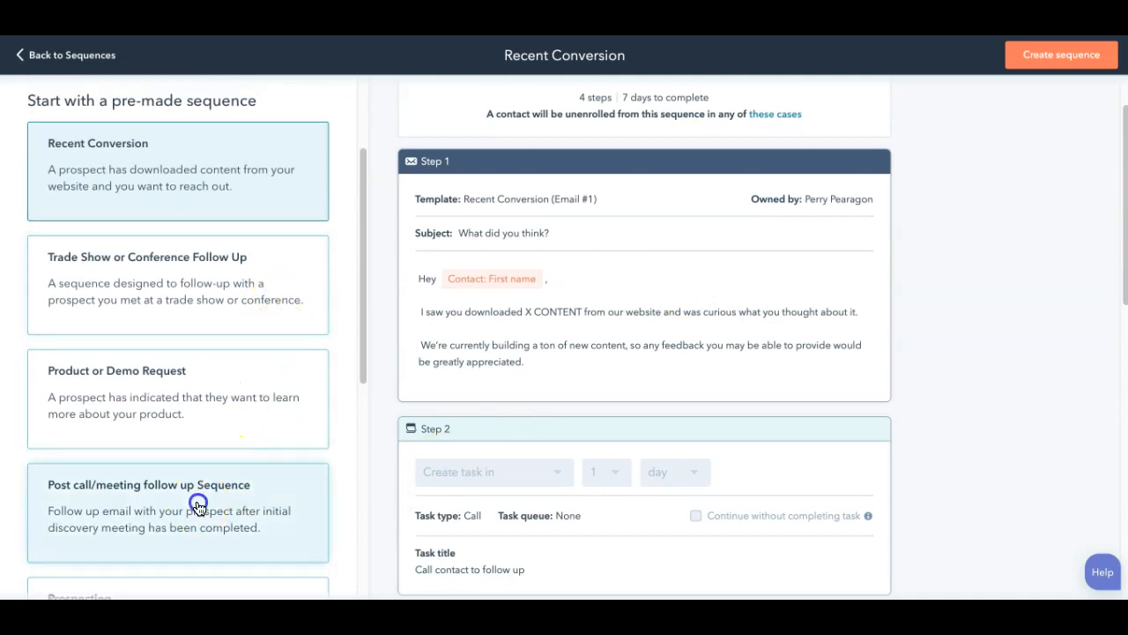
scroll(692, 303, "down", 3)
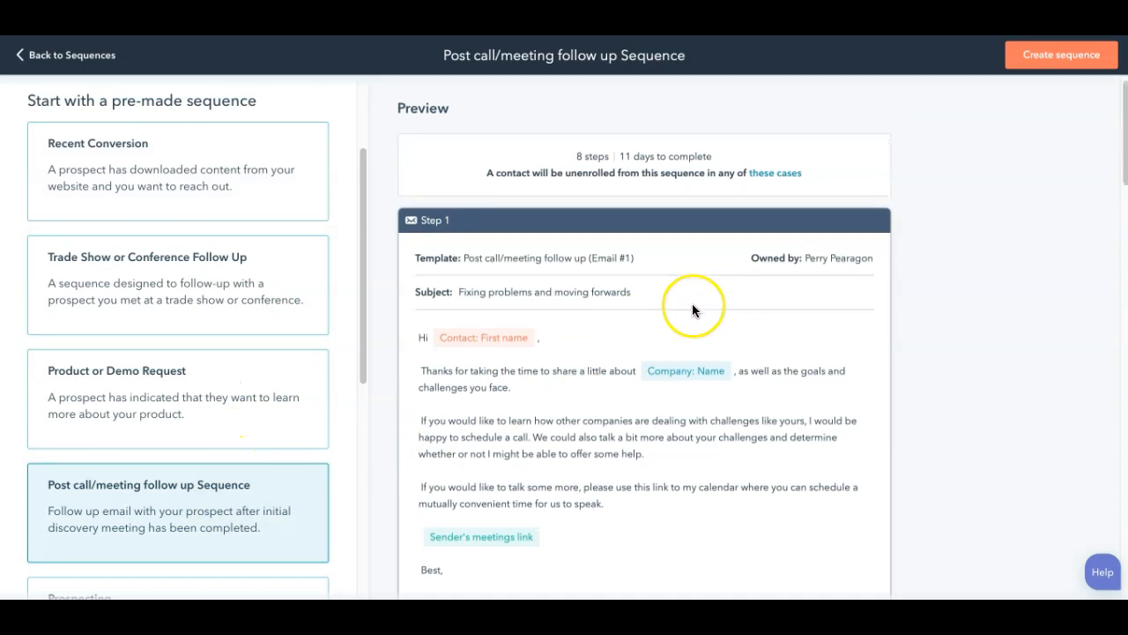
scroll(721, 256, "down", 4)
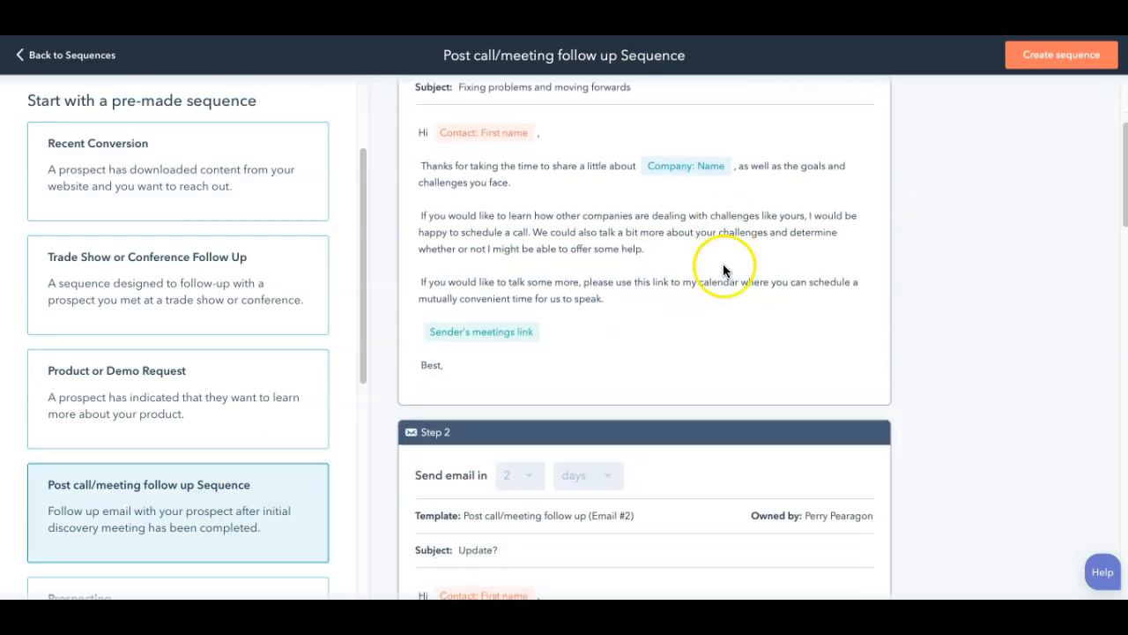
scroll(682, 361, "down", 6)
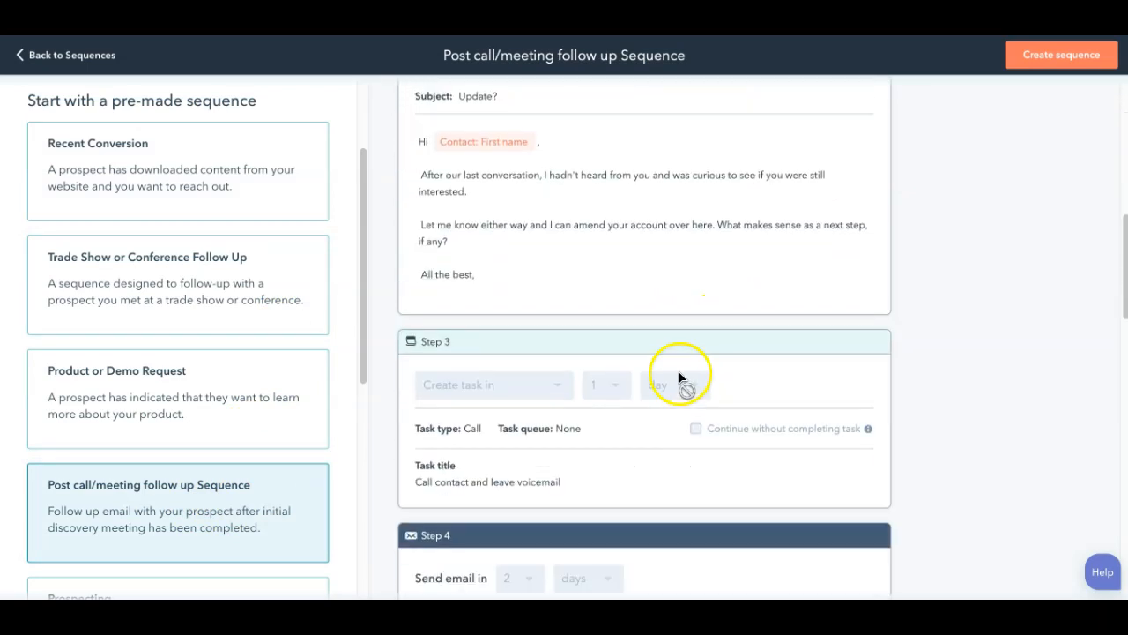
scroll(676, 385, "down", 10)
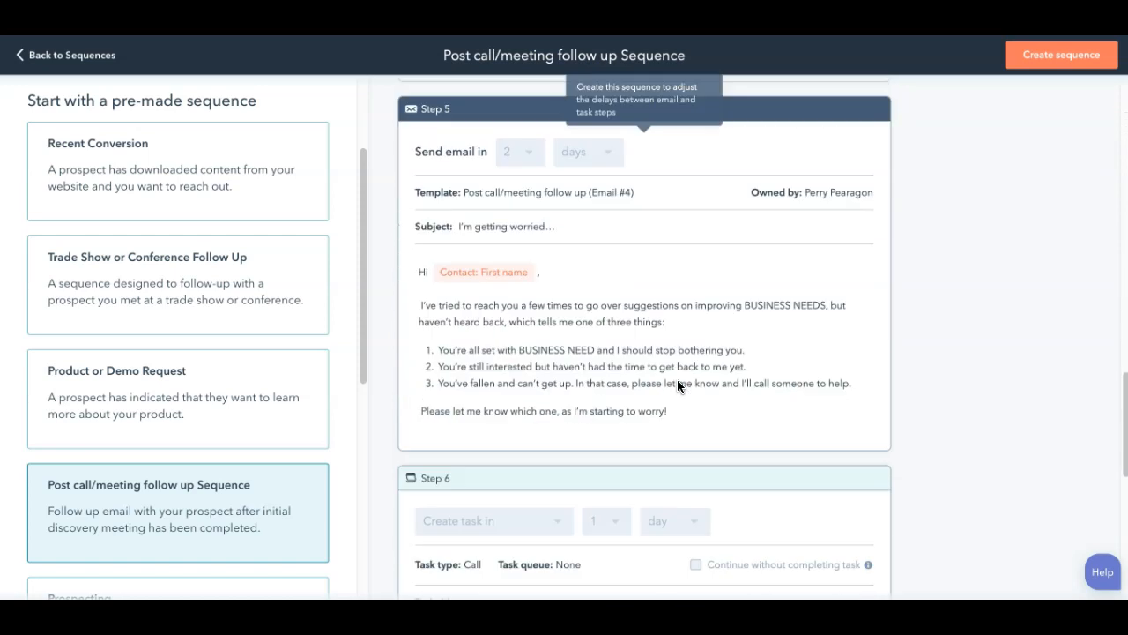
scroll(682, 391, "down", 4)
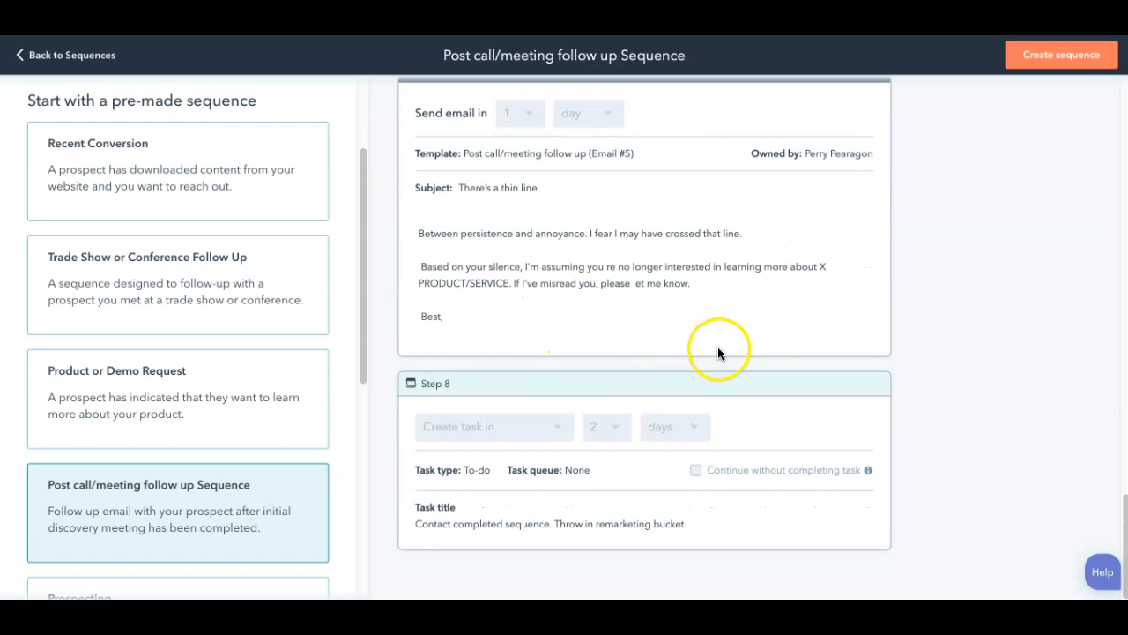
scroll(718, 347, "up", 10)
scroll(717, 347, "down", 10)
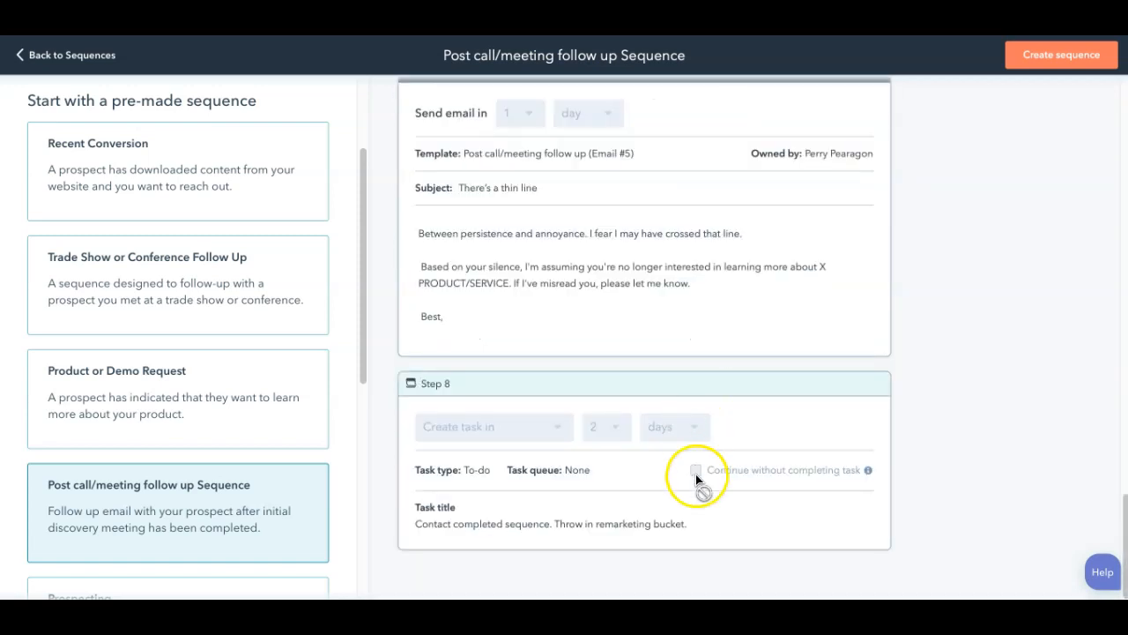
scroll(699, 332, "up", 20)
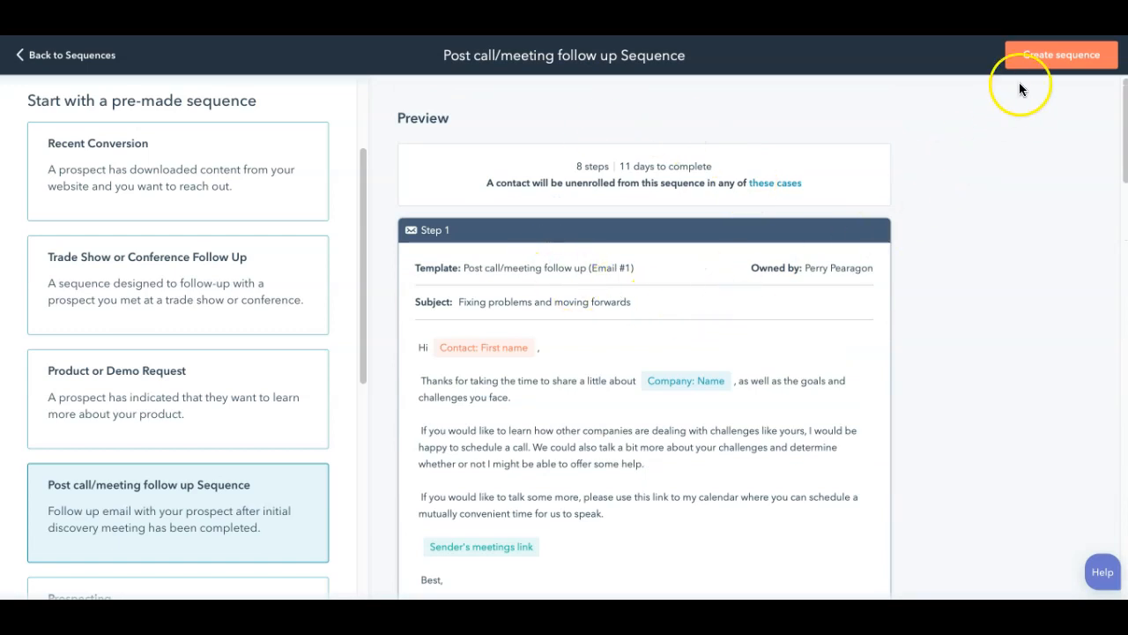
left_click(1037, 57)
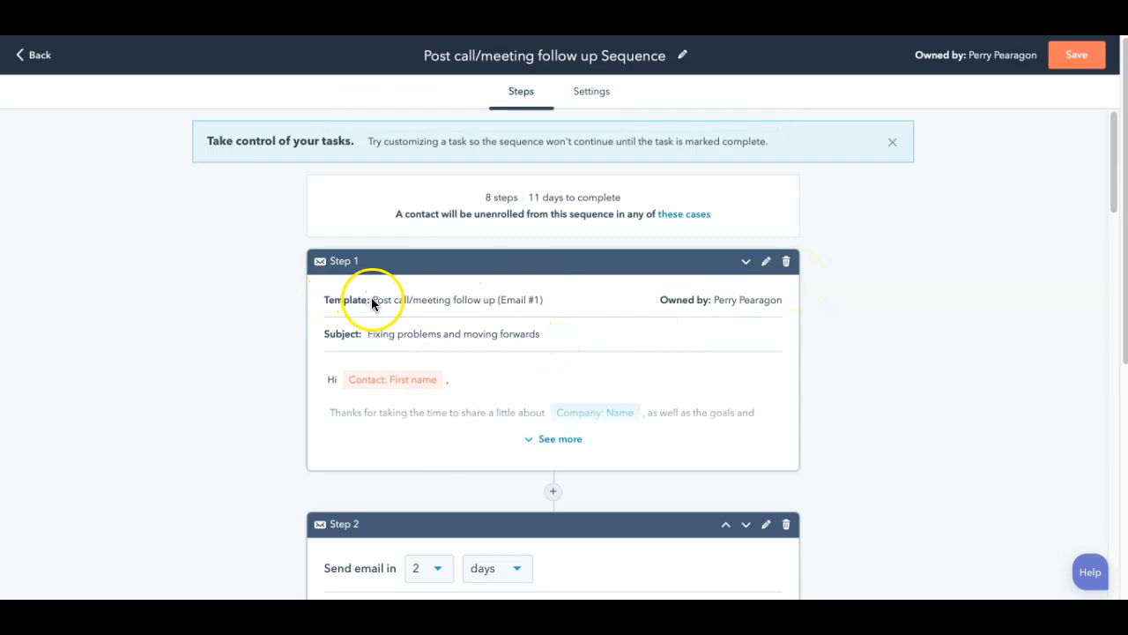
Expand the full Step 1 email and examine its template name, body text and contact first name token
left_click_drag(370, 301, 554, 302)
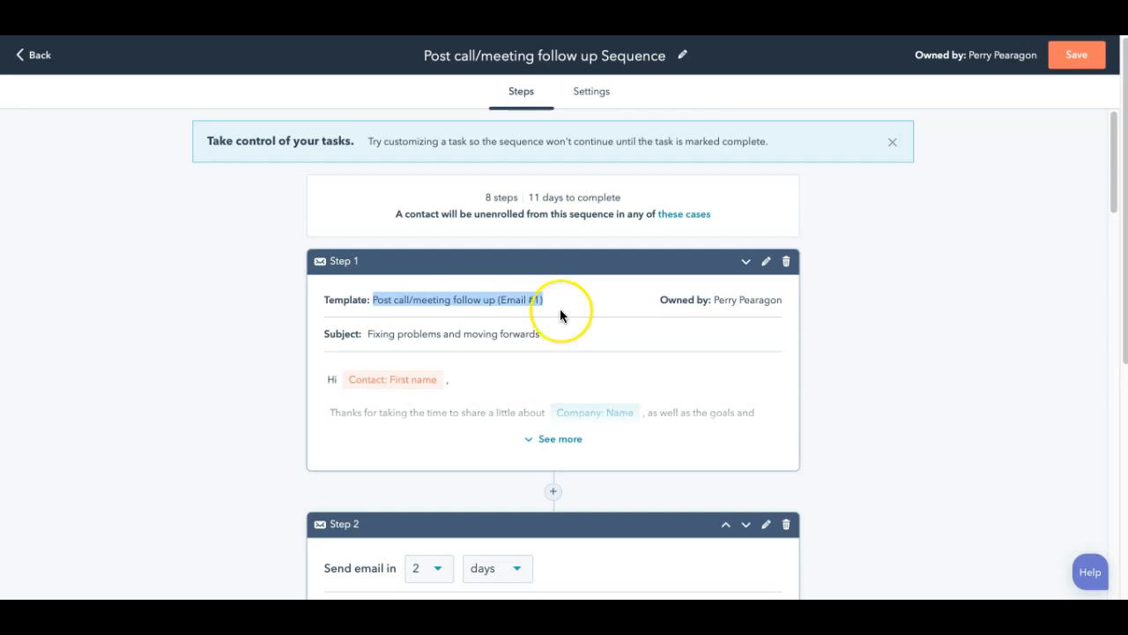
left_click(547, 442)
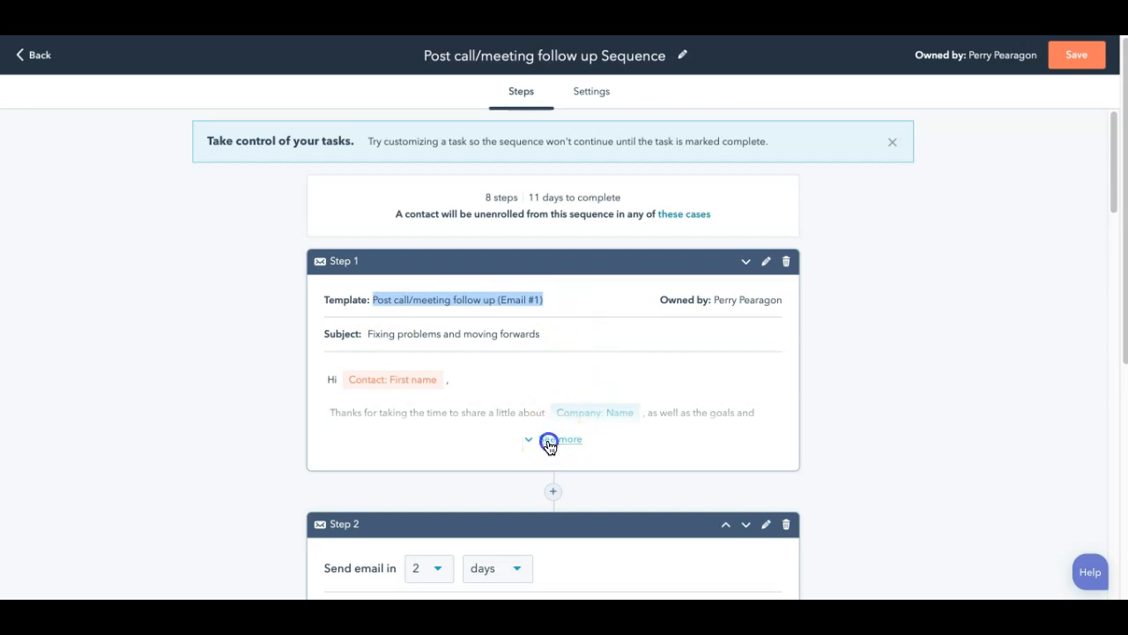
scroll(546, 370, "down", 1)
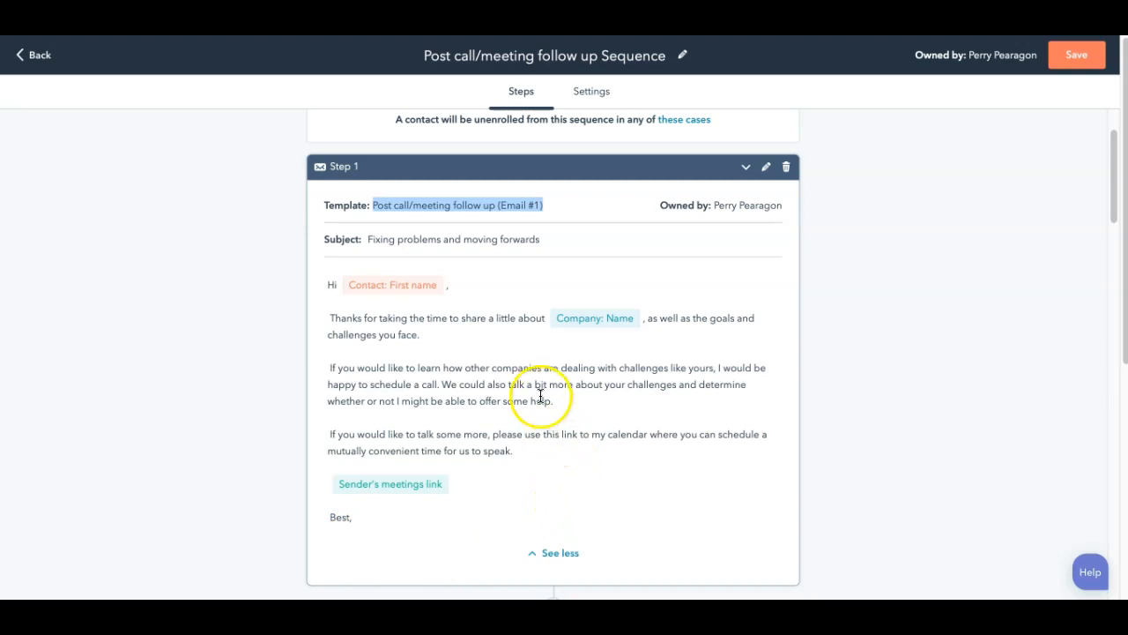
scroll(541, 396, "up", 1)
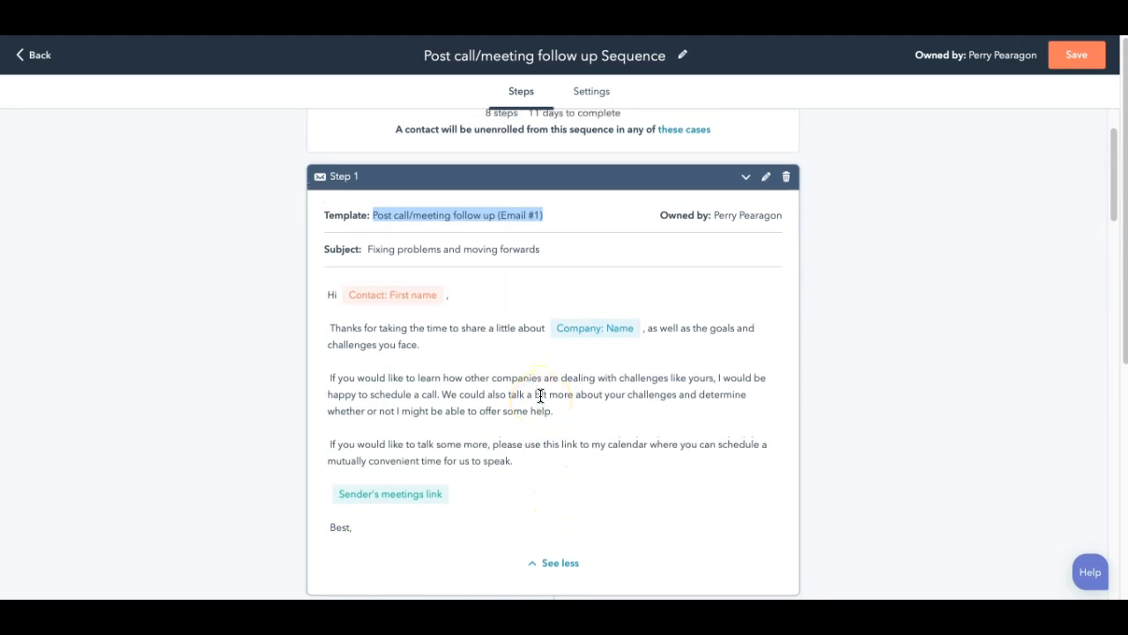
left_click(480, 300)
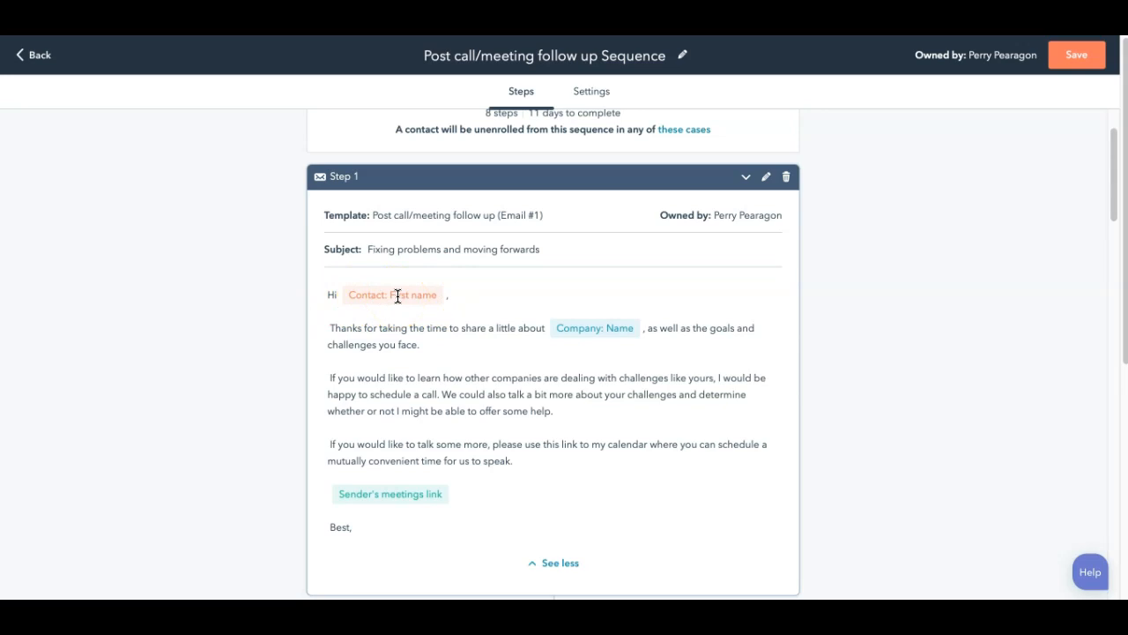
left_click(433, 296)
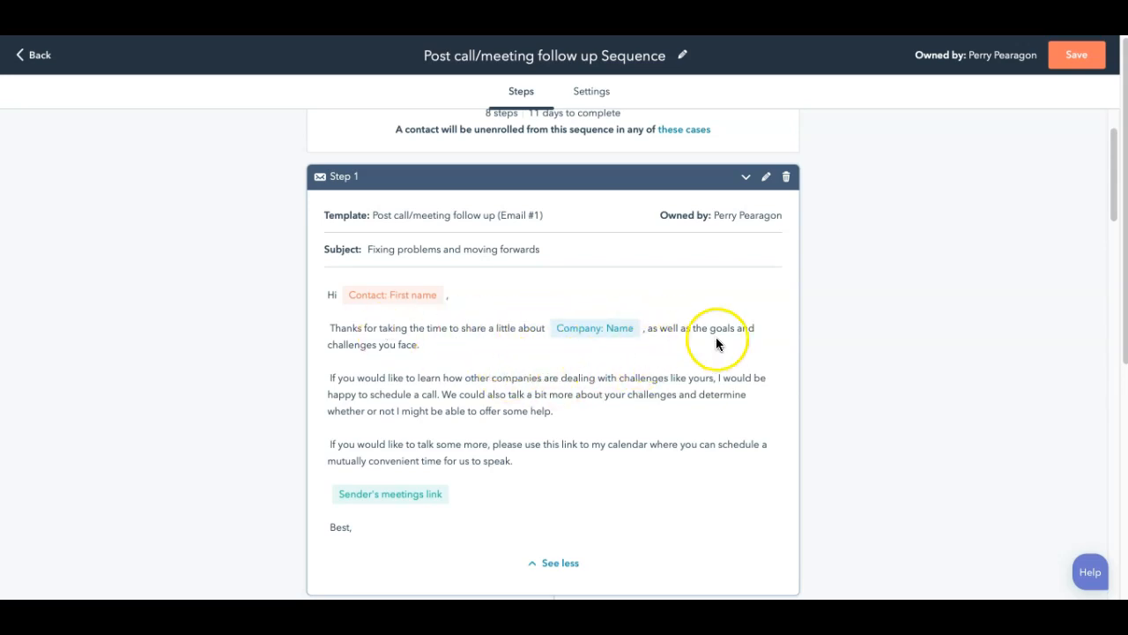
Open the Step 1 email template for editing and examine its sharing and folder options
scroll(597, 418, "down", 1)
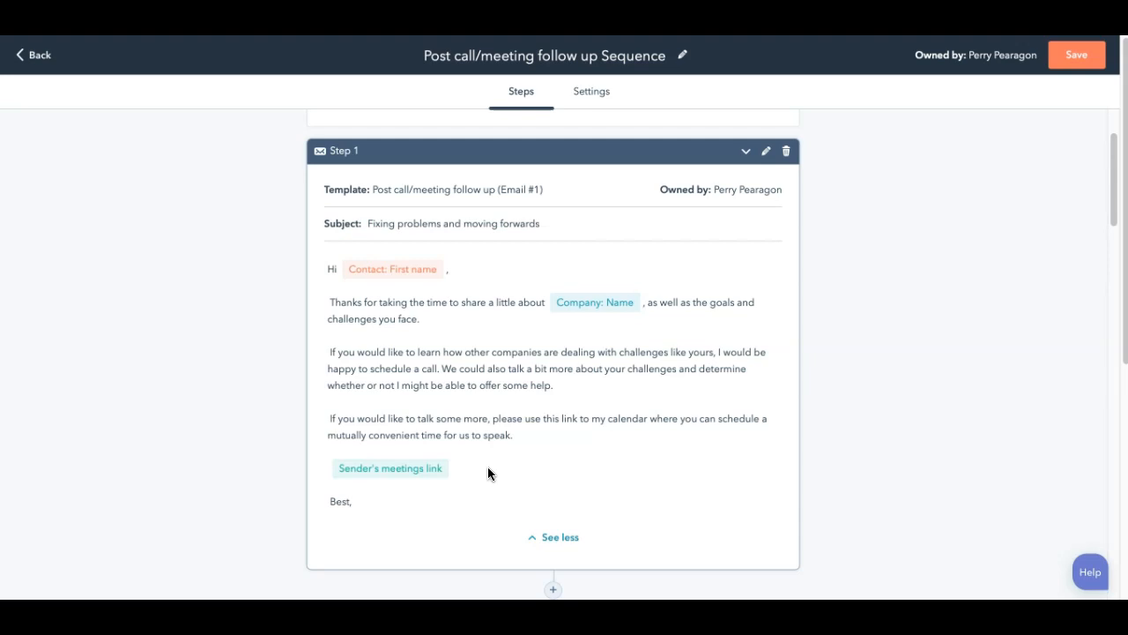
scroll(580, 410, "down", 2)
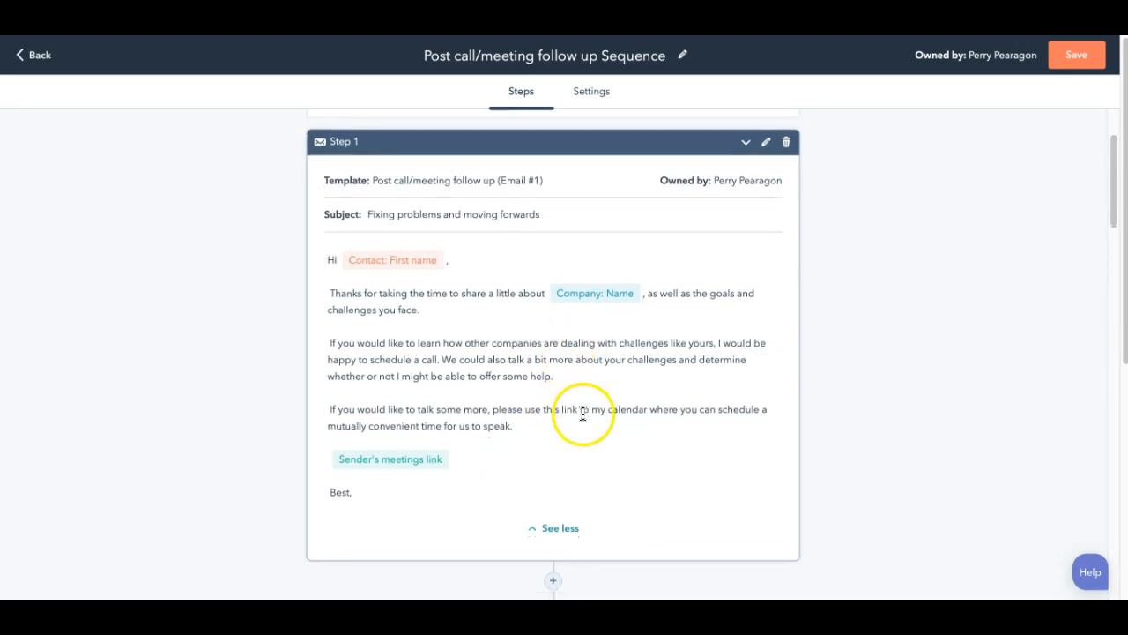
scroll(583, 421, "down", 3)
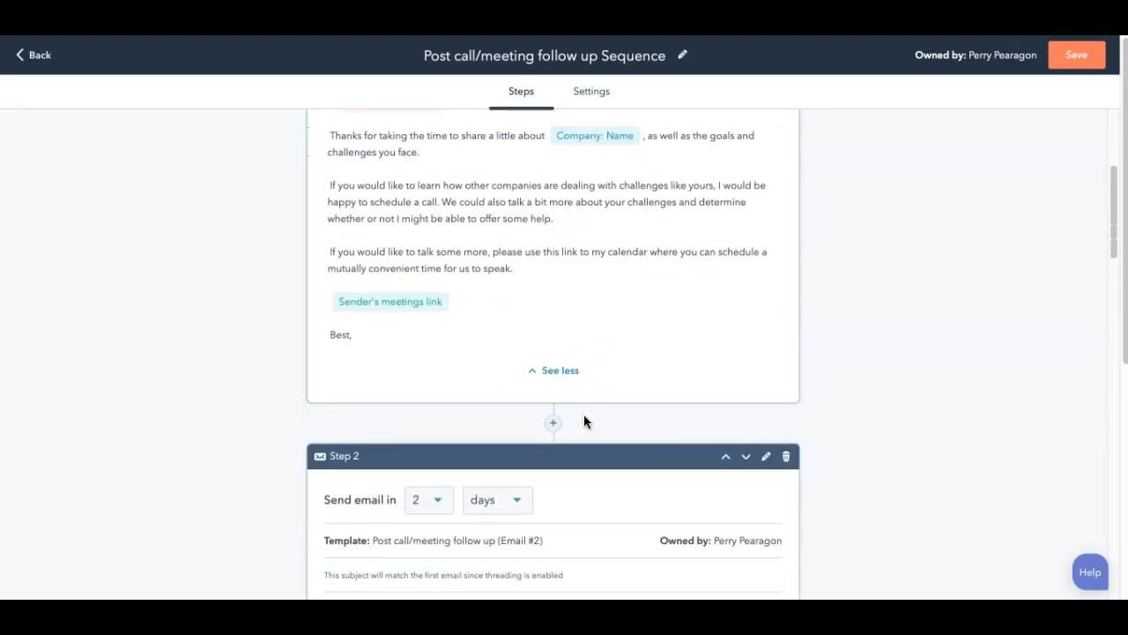
scroll(583, 422, "up", 3)
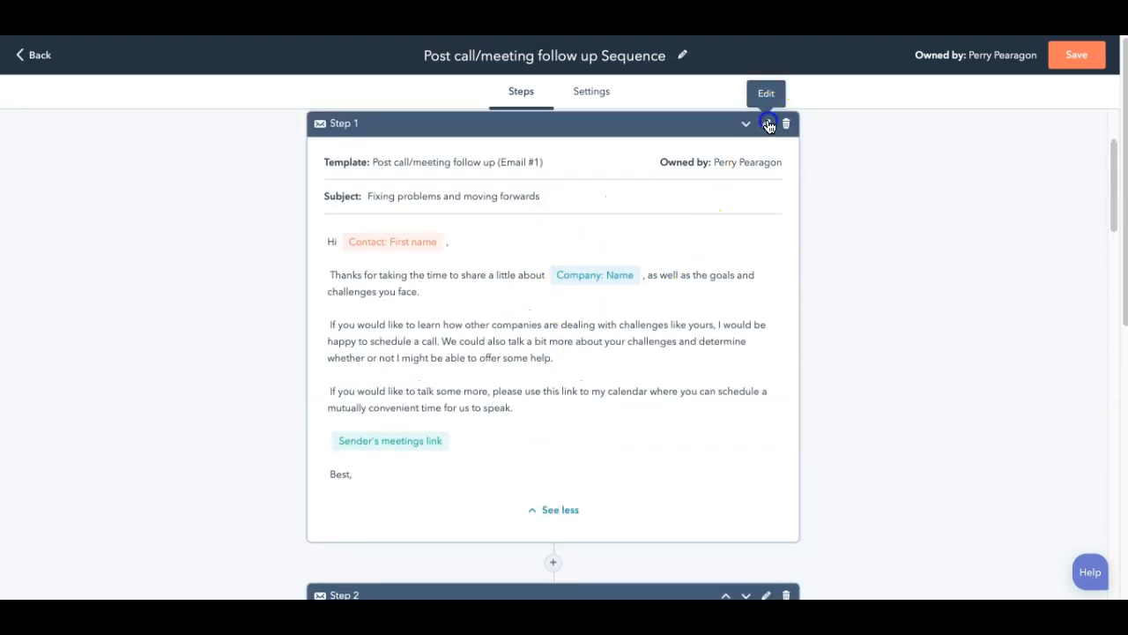
left_click(767, 125)
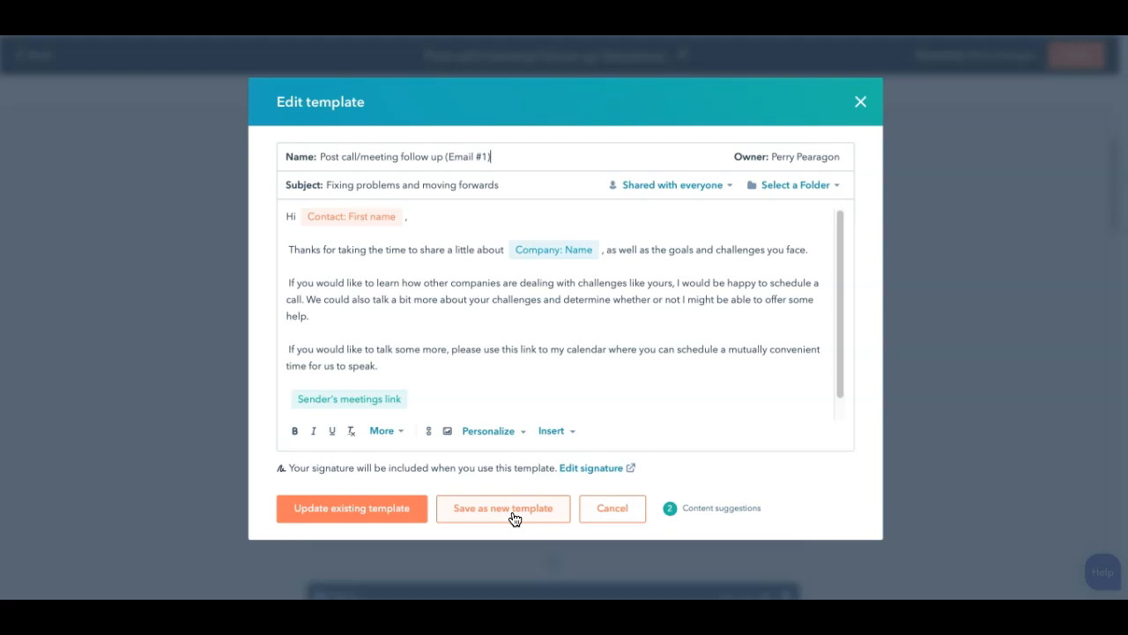
left_click(729, 186)
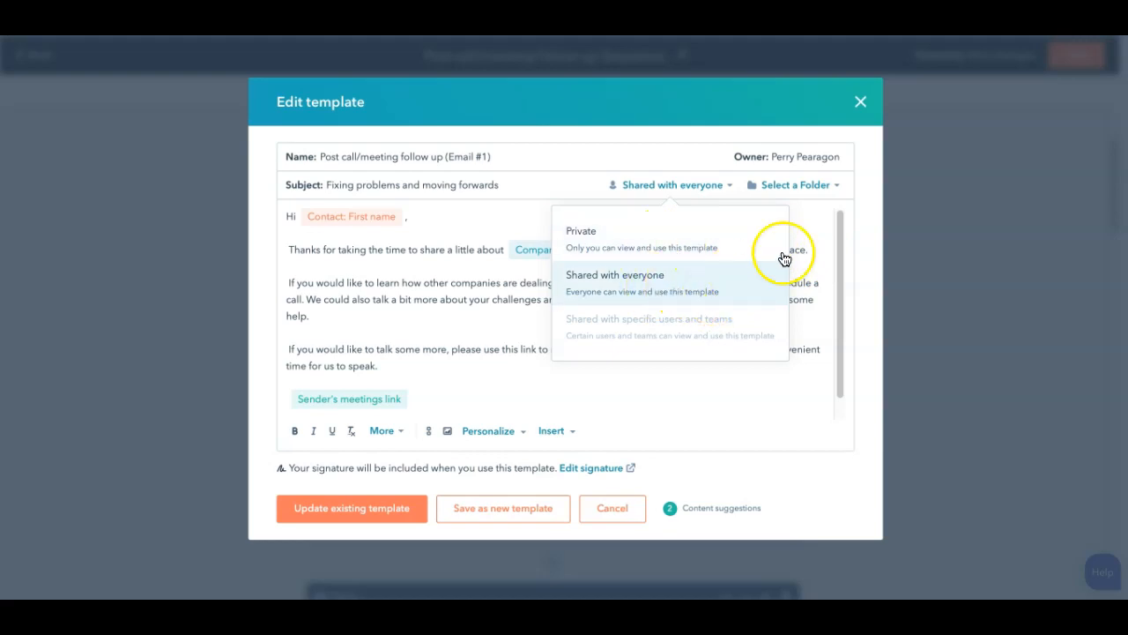
left_click(832, 186)
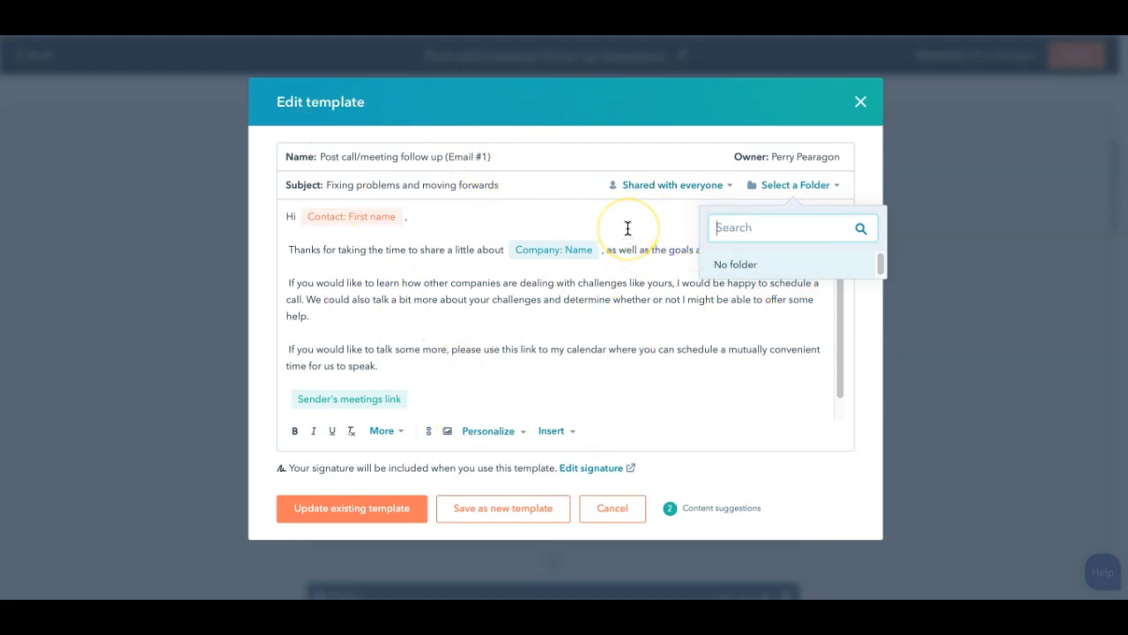
Review the content suggestions for the Step 1 template, including the example questions and tip links, and close the template without saving changes
left_click(670, 511)
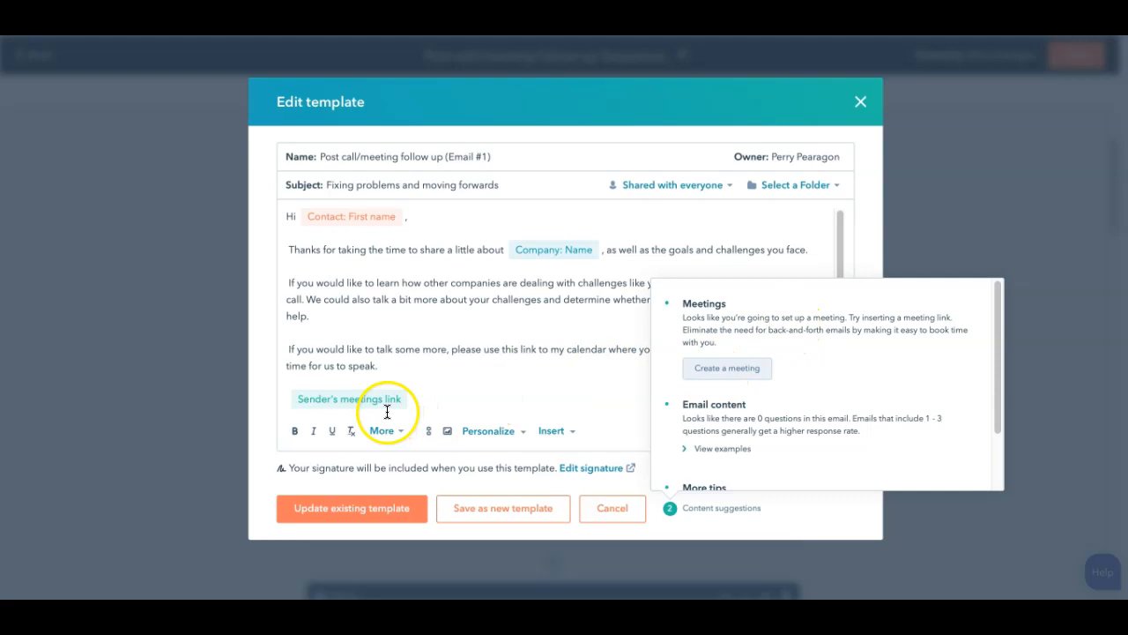
scroll(726, 417, "down", 2)
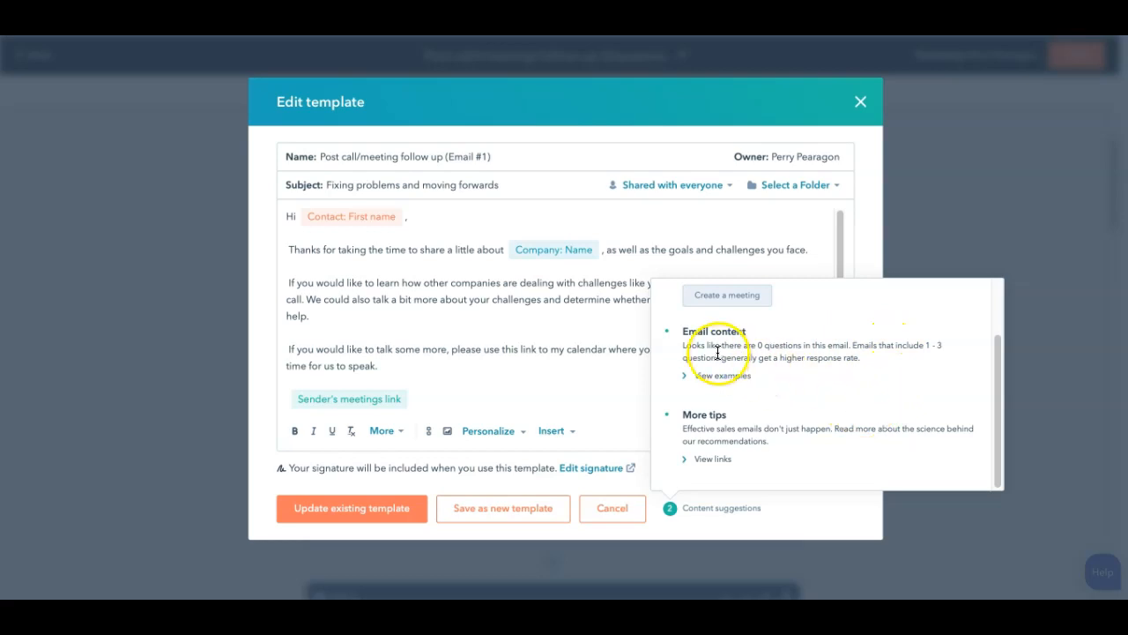
left_click(684, 375)
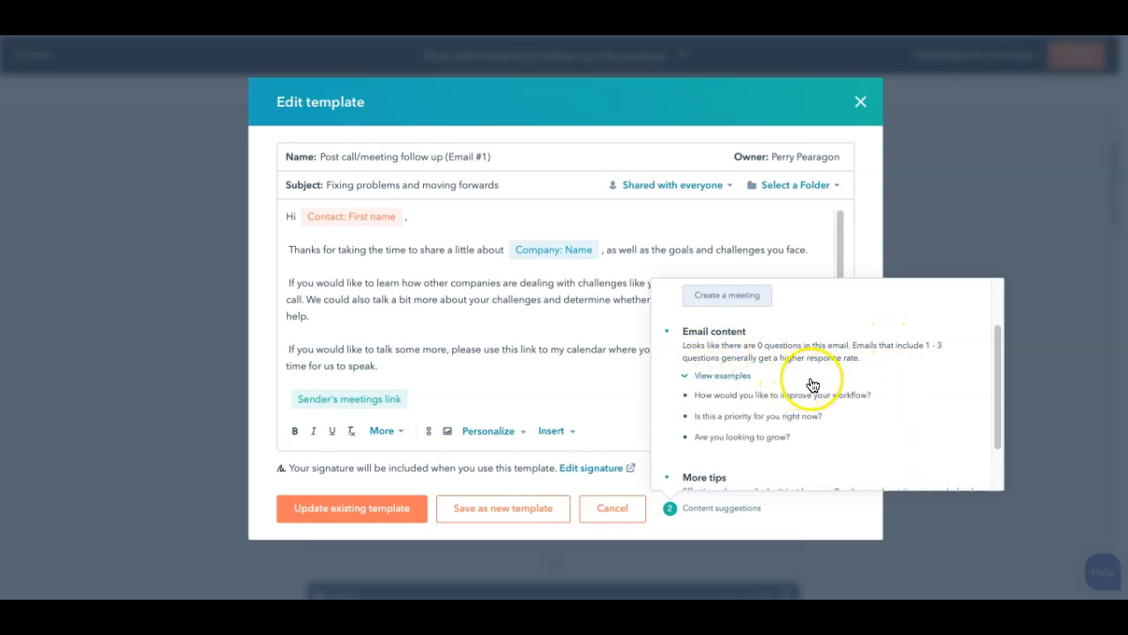
scroll(815, 392, "down", 2)
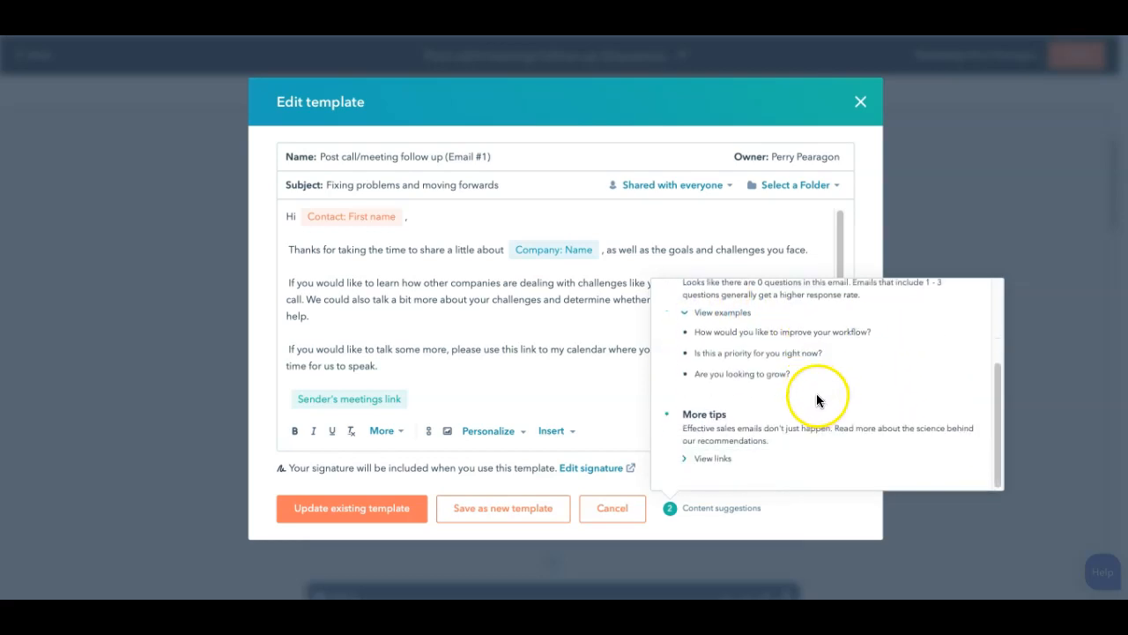
left_click(684, 458)
scroll(815, 410, "down", 4)
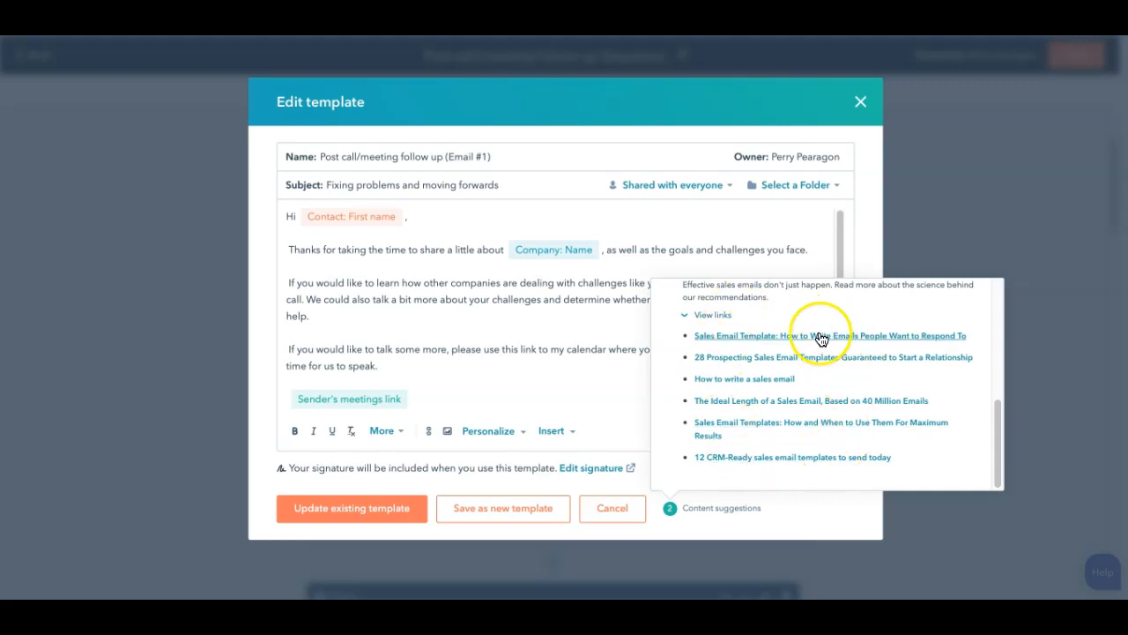
left_click(827, 520)
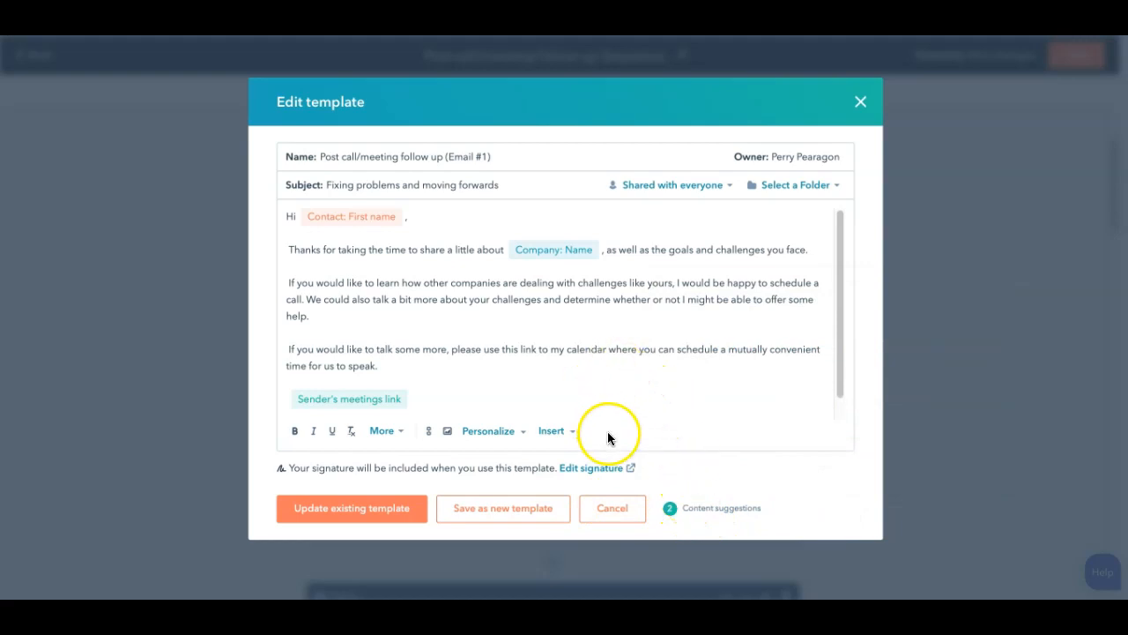
left_click(627, 516)
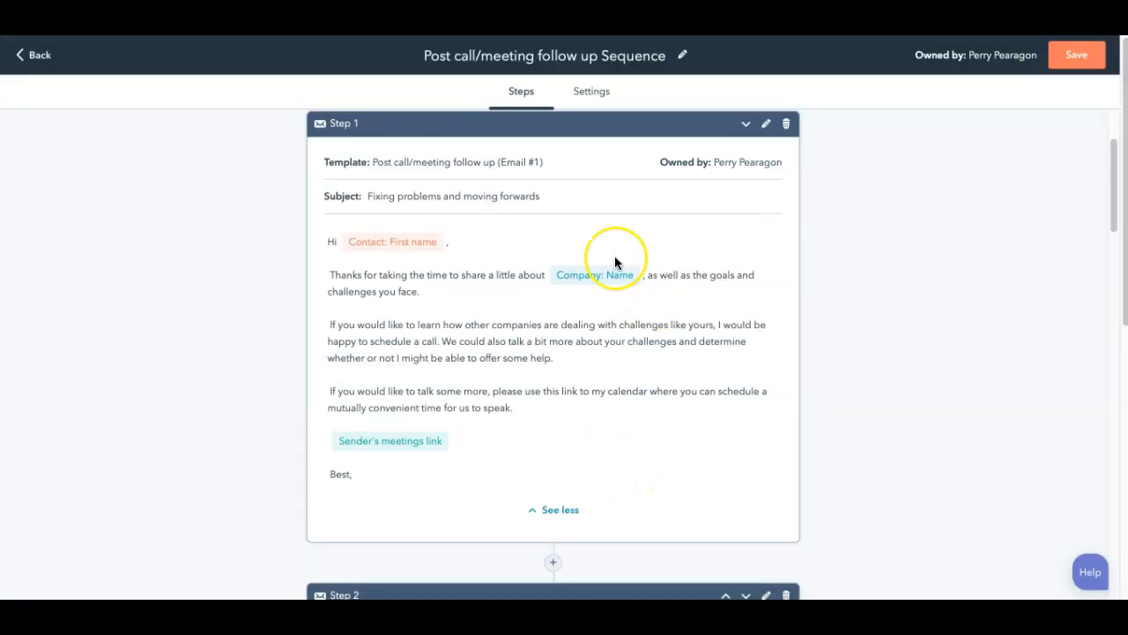
Expand the full Step 2 email and examine its send delay, template and body text
scroll(619, 304, "down", 4)
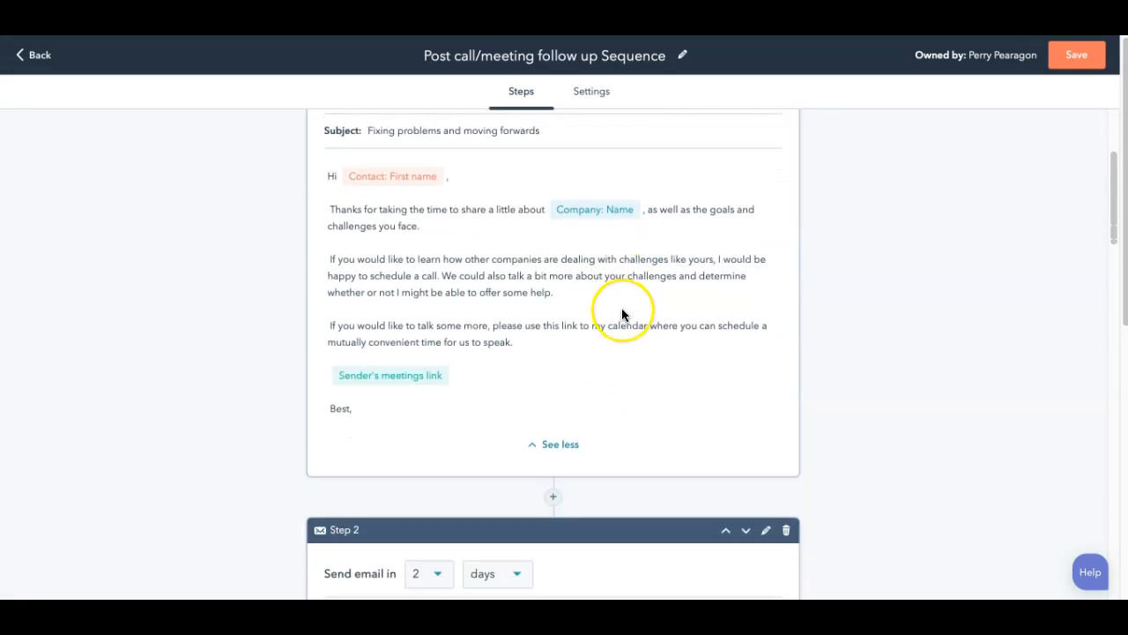
scroll(614, 339, "down", 1)
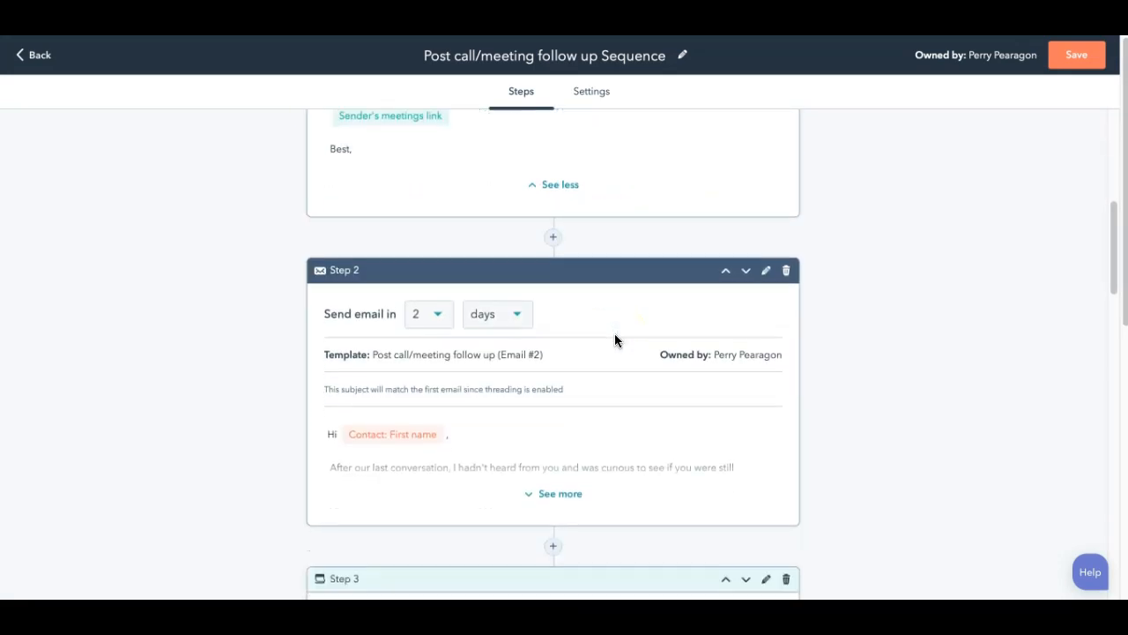
left_click(578, 324)
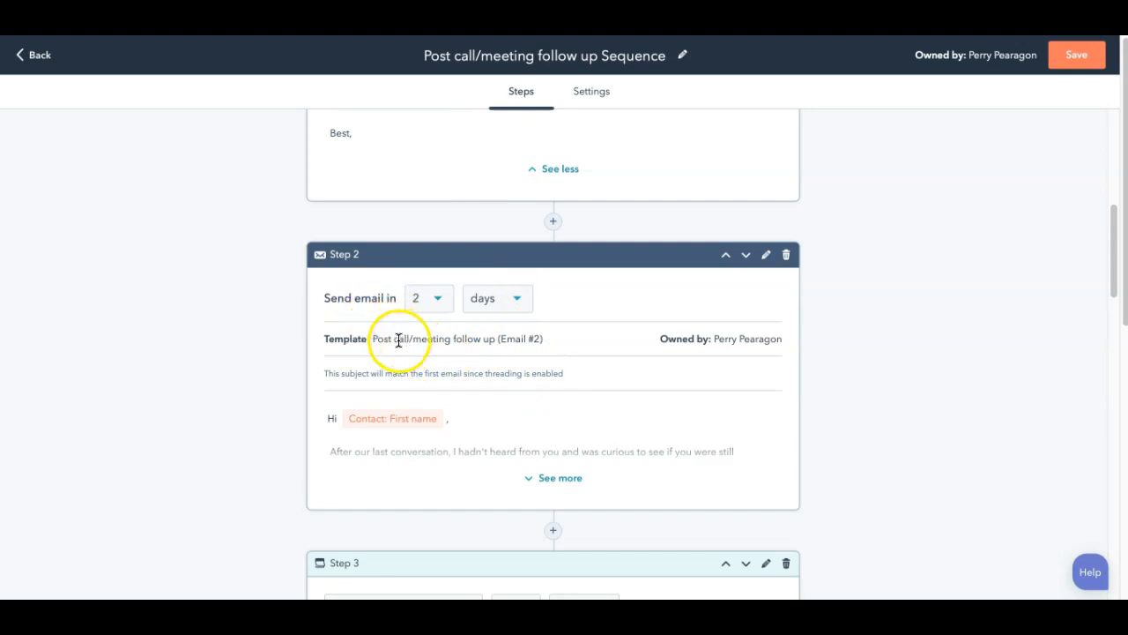
left_click(571, 490)
scroll(627, 409, "down", 1)
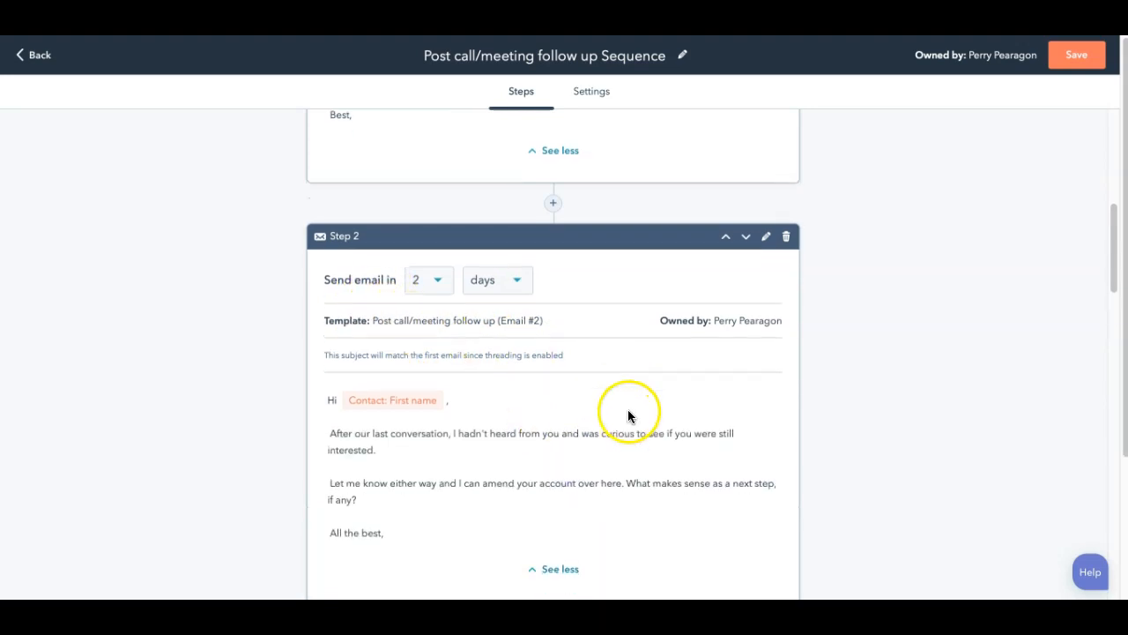
Examine the Step 3 task's type and delay, dismissing the tip about the sequence pausing until the task is complete
scroll(636, 464, "down", 1)
scroll(635, 459, "down", 3)
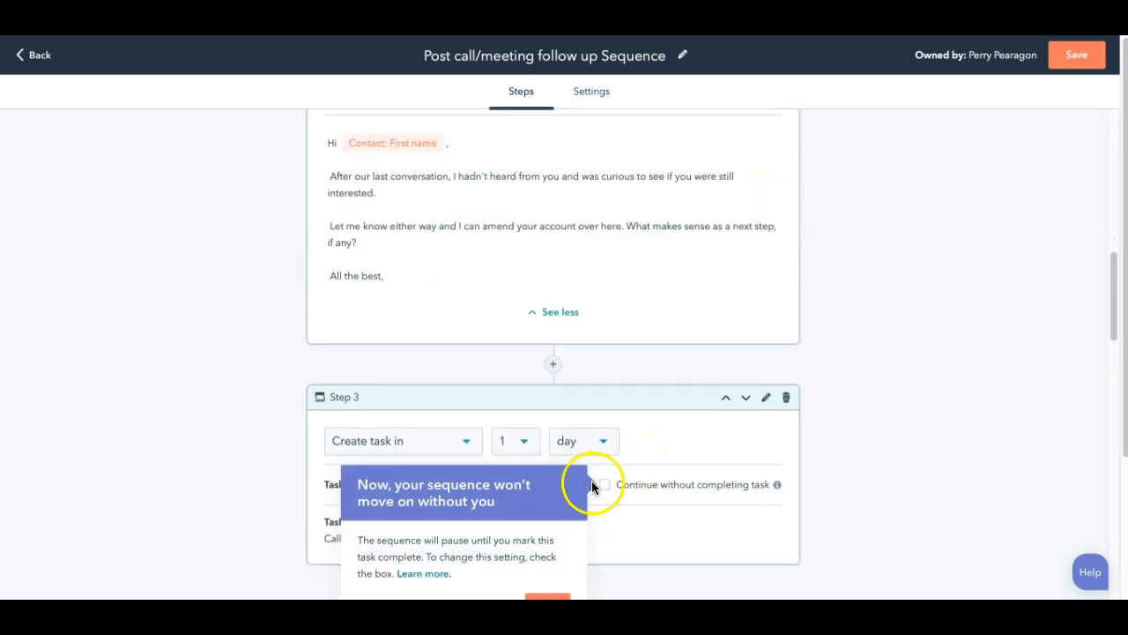
scroll(592, 484, "down", 1)
left_click(548, 543)
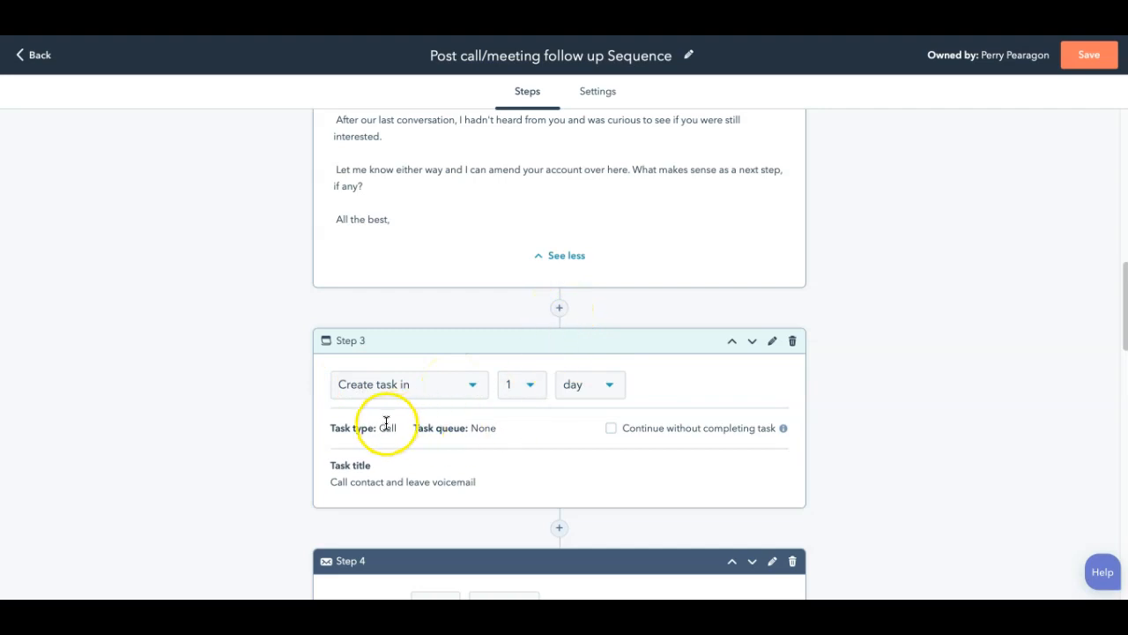
left_click_drag(380, 429, 399, 431)
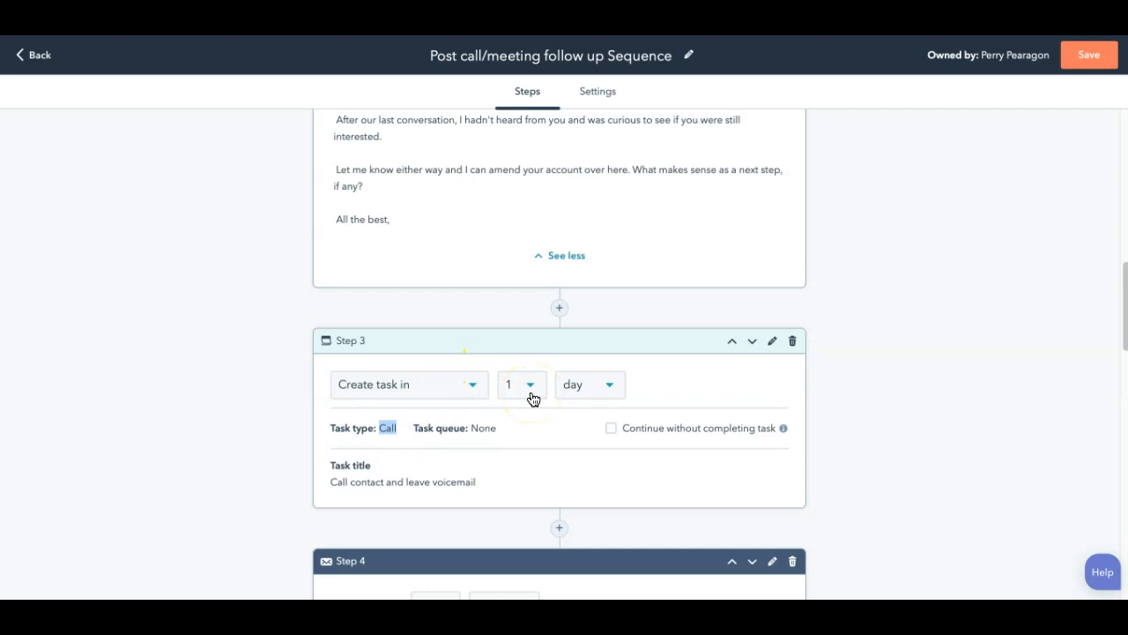
Add the Call contact to follow up task between the Step 1 and Step 2 emails
scroll(533, 399, "up", 4)
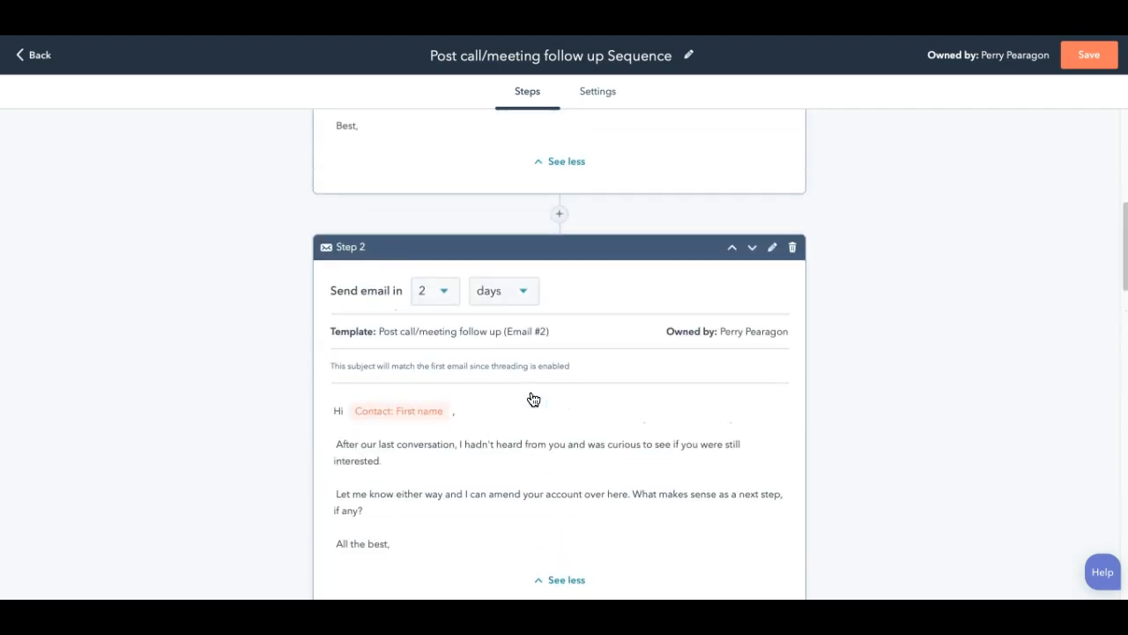
scroll(532, 398, "up", 1)
left_click(534, 338)
left_click(559, 319)
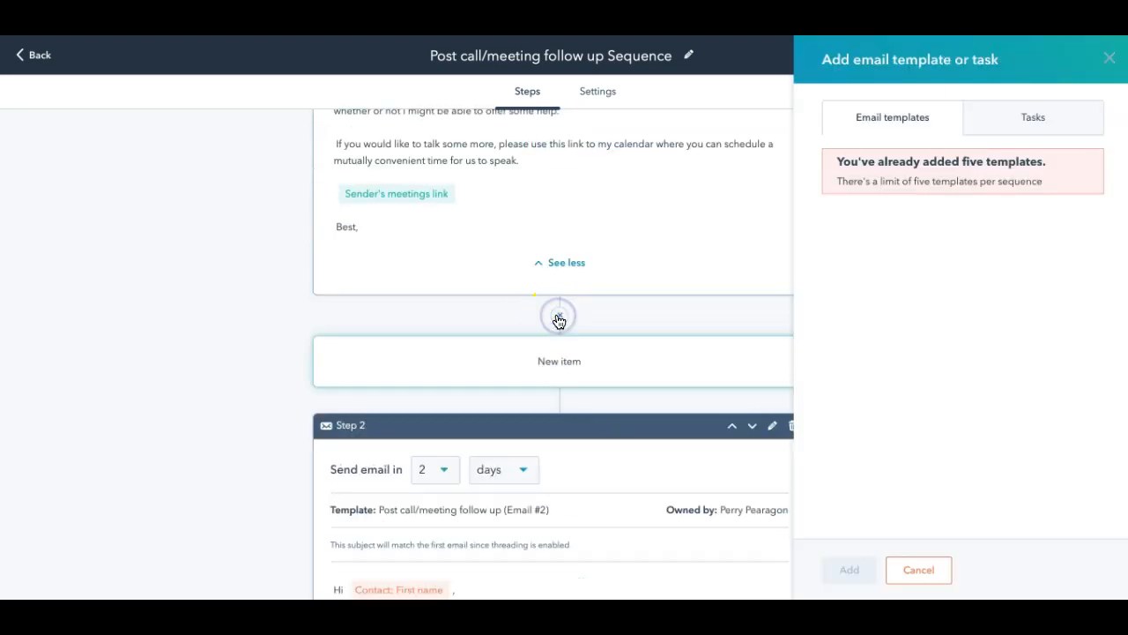
left_click(1010, 120)
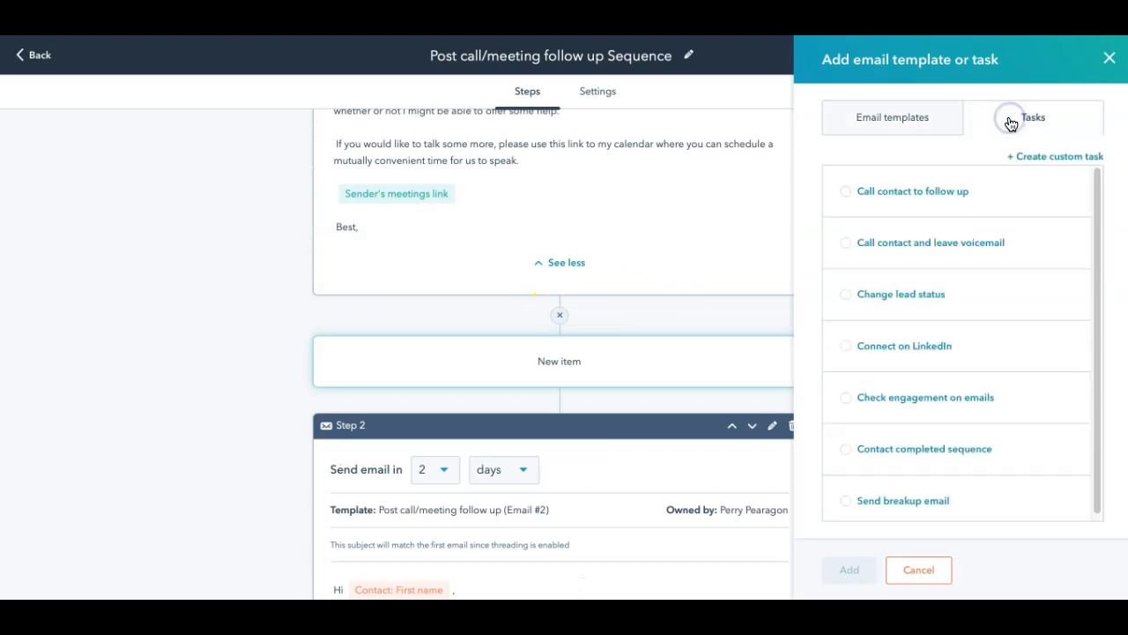
left_click(839, 194)
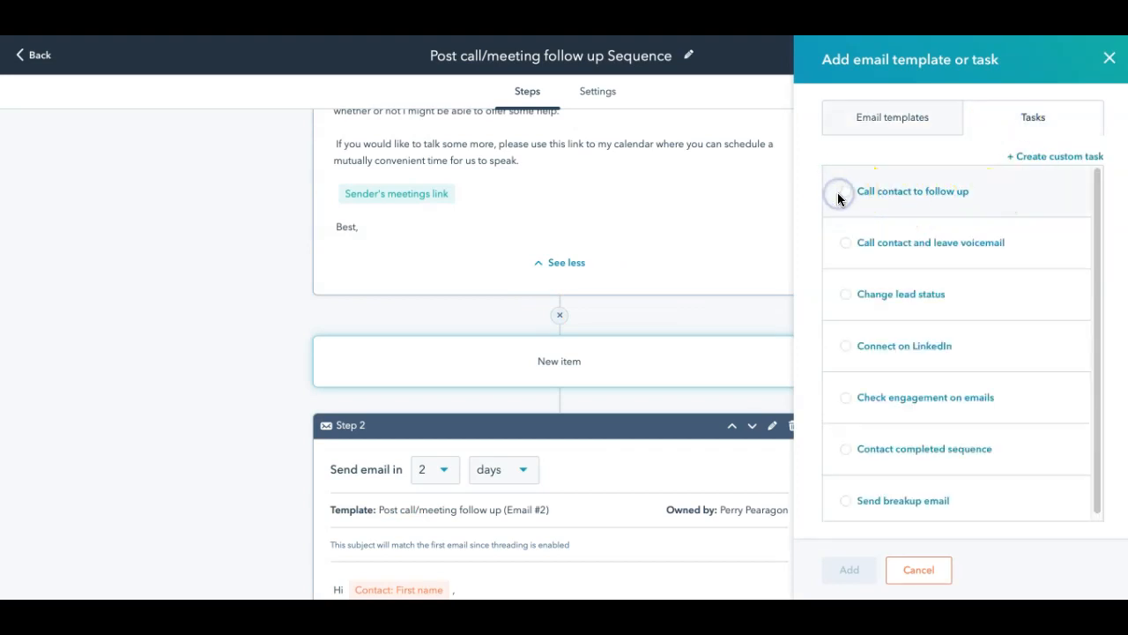
left_click(847, 194)
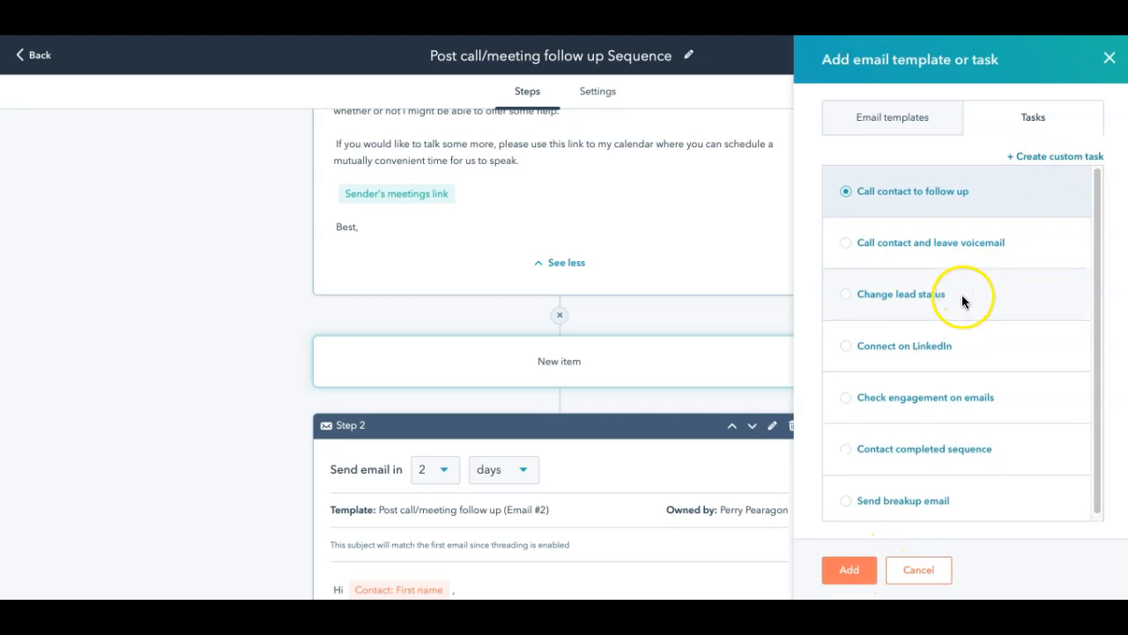
left_click(849, 573)
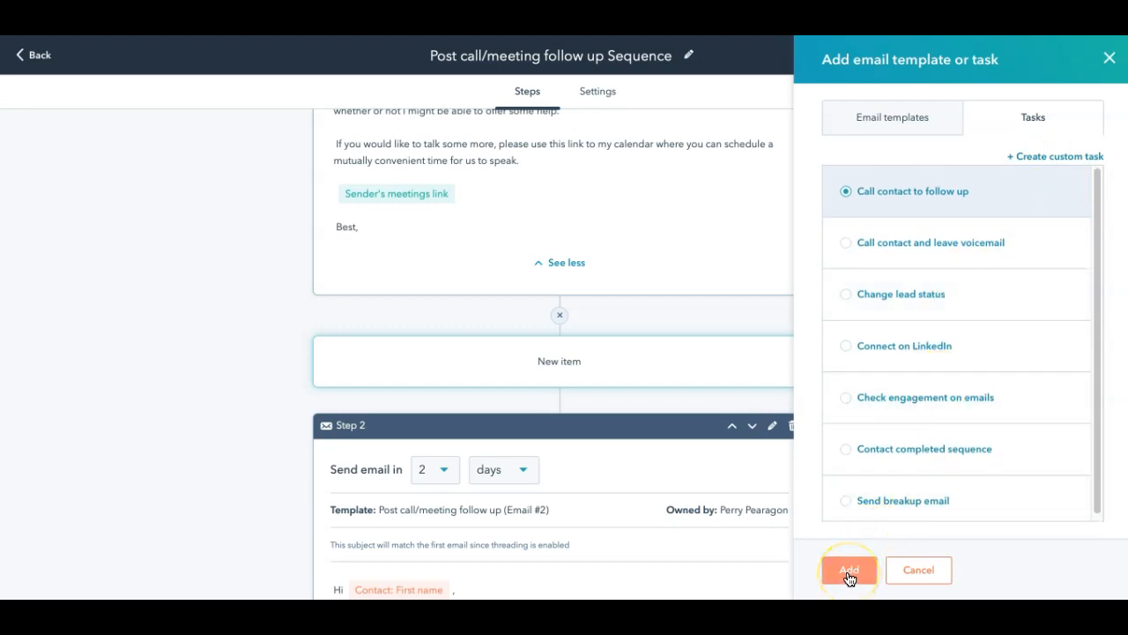
left_click(855, 570)
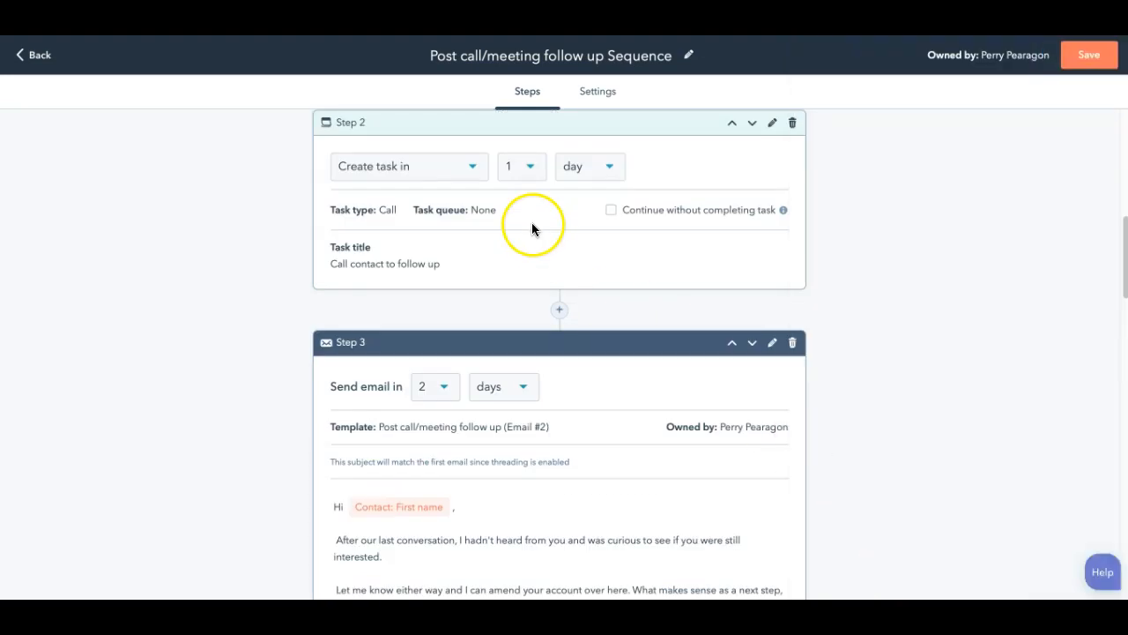
Try the Continue without completing task option on the Step 2 call task and switch it back off
scroll(532, 229, "up", 3)
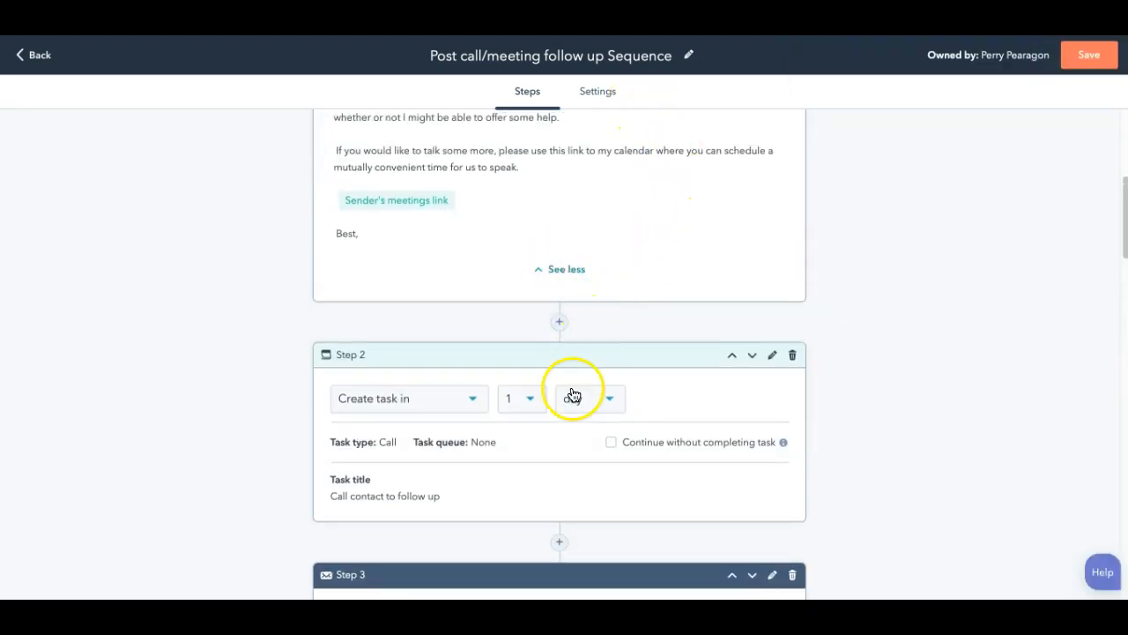
scroll(527, 428, "down", 1)
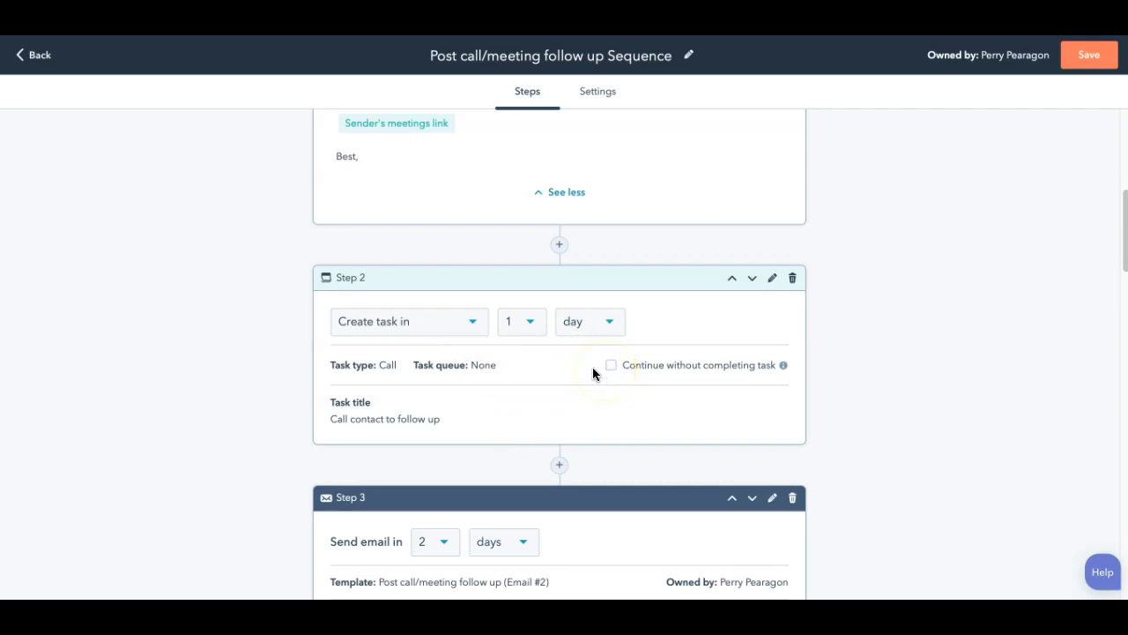
scroll(572, 407, "down", 1)
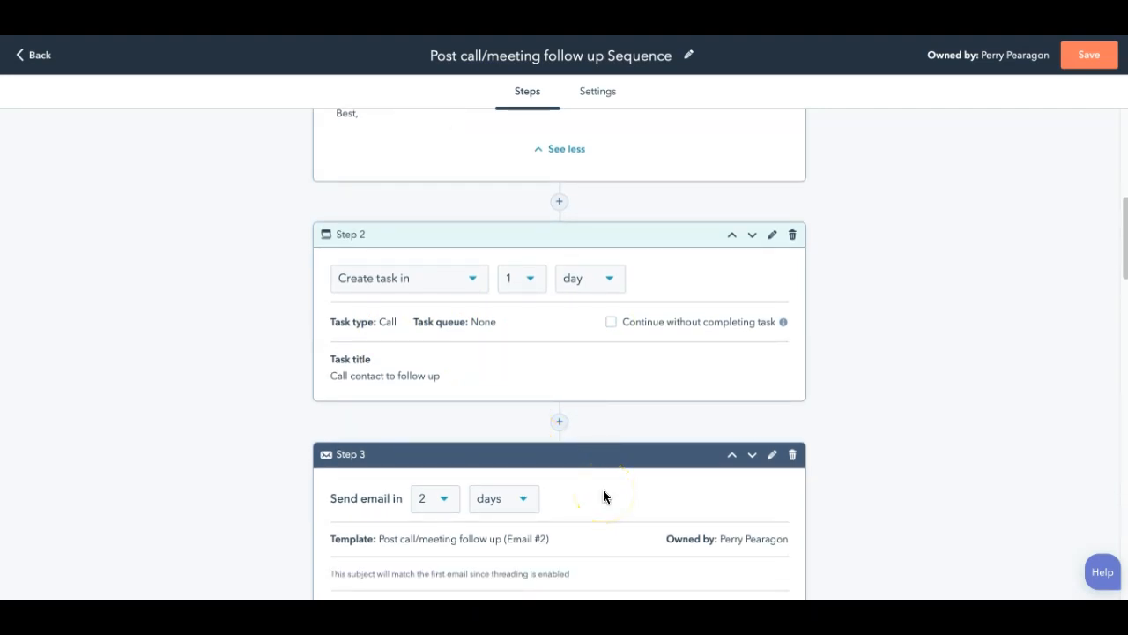
left_click(610, 323)
scroll(579, 381, "down", 1)
scroll(579, 380, "down", 1)
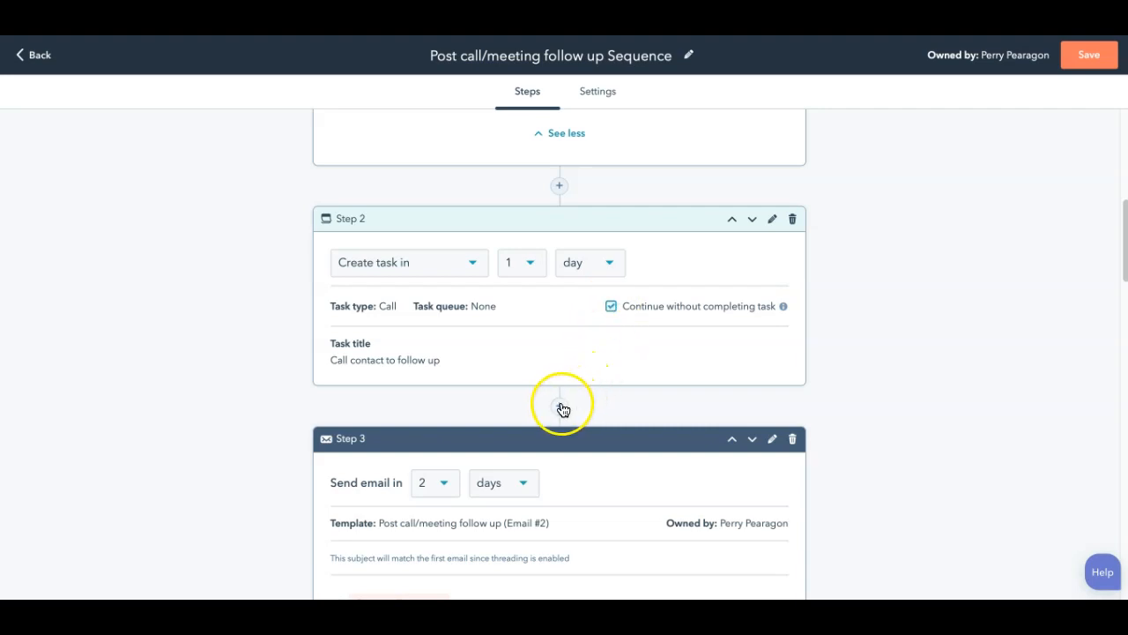
scroll(559, 408, "down", 5)
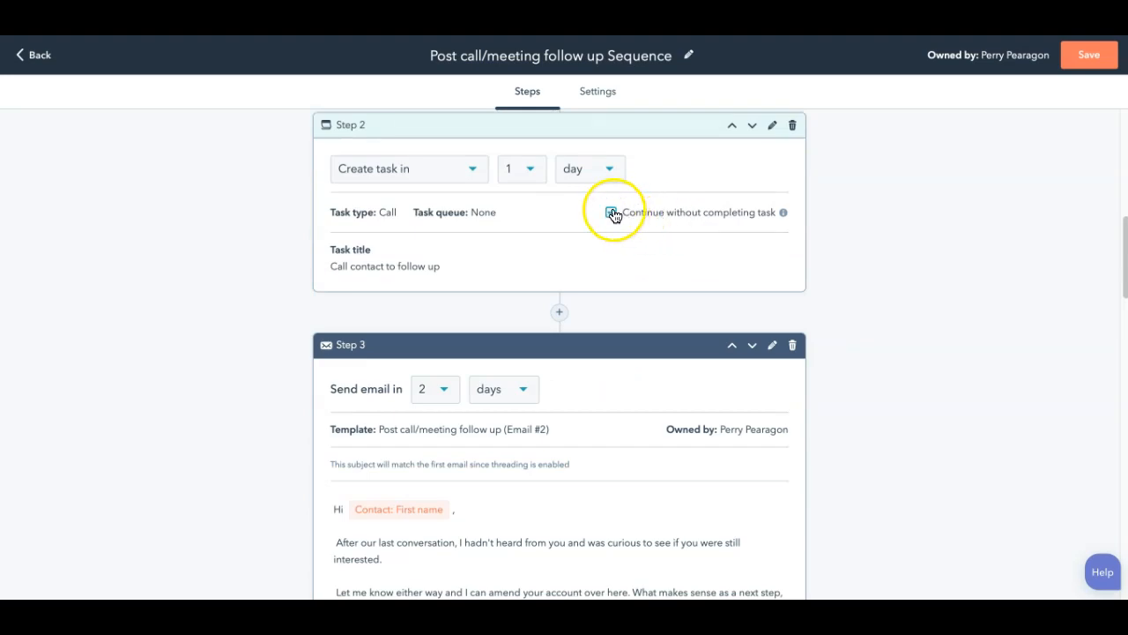
left_click(612, 214)
scroll(584, 199, "up", 1)
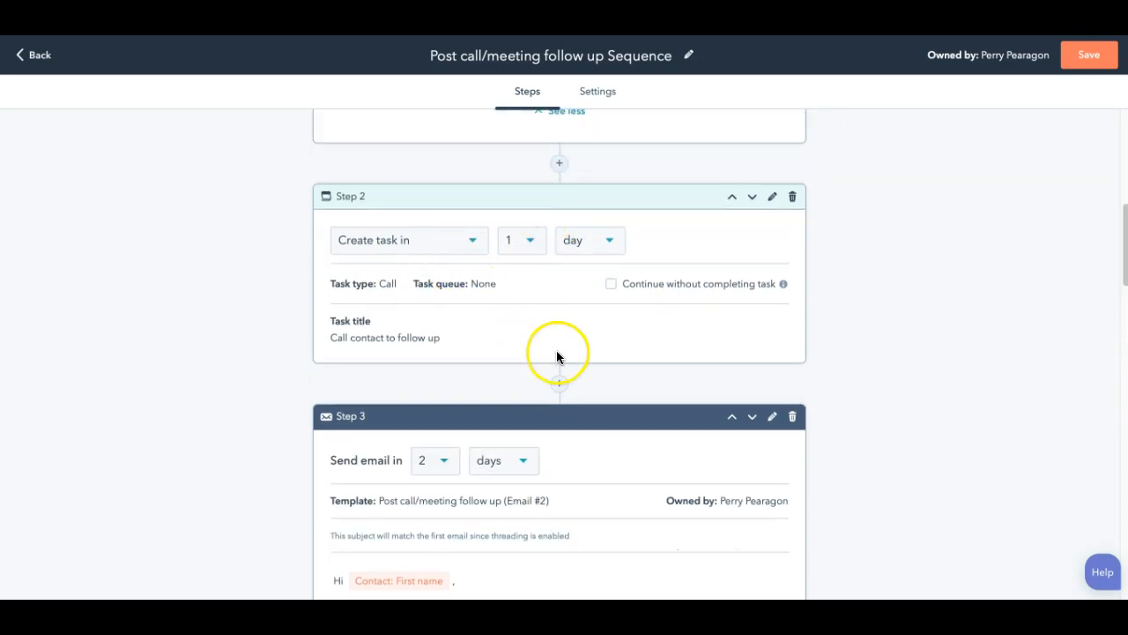
Add the Call contact and leave voicemail task between the Step 2 call task and the second email
left_click(560, 385)
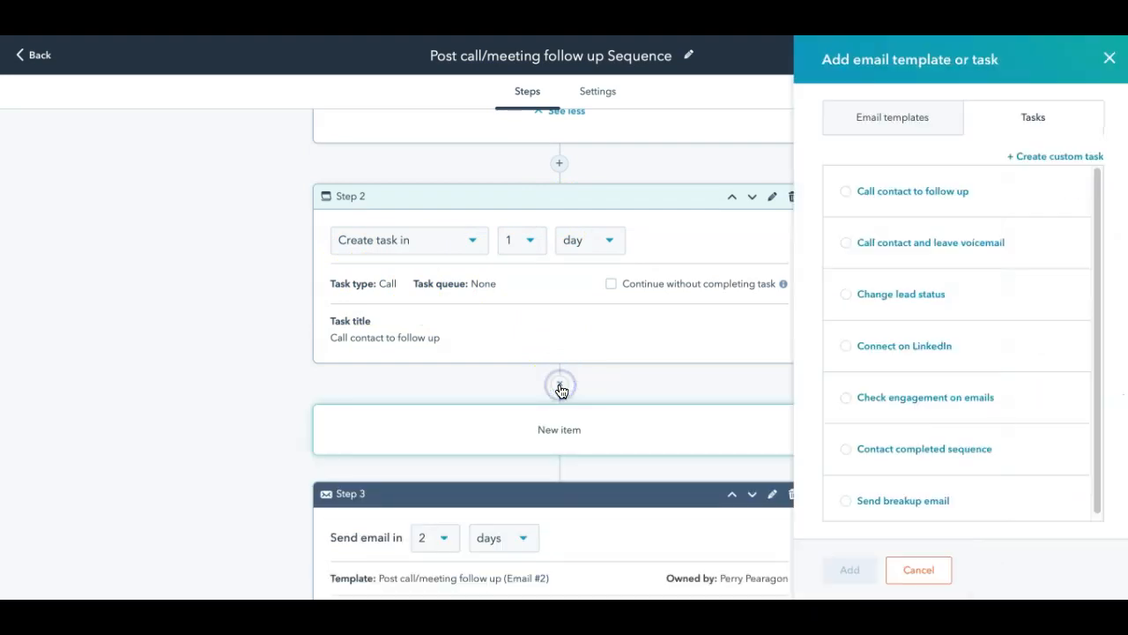
left_click(846, 245)
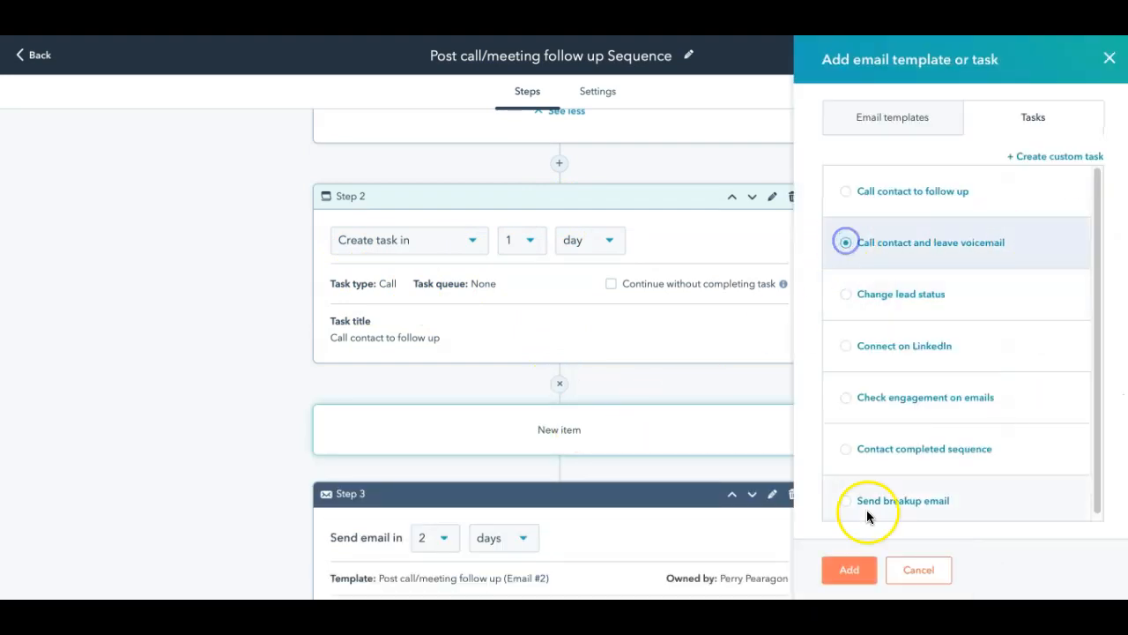
left_click(850, 570)
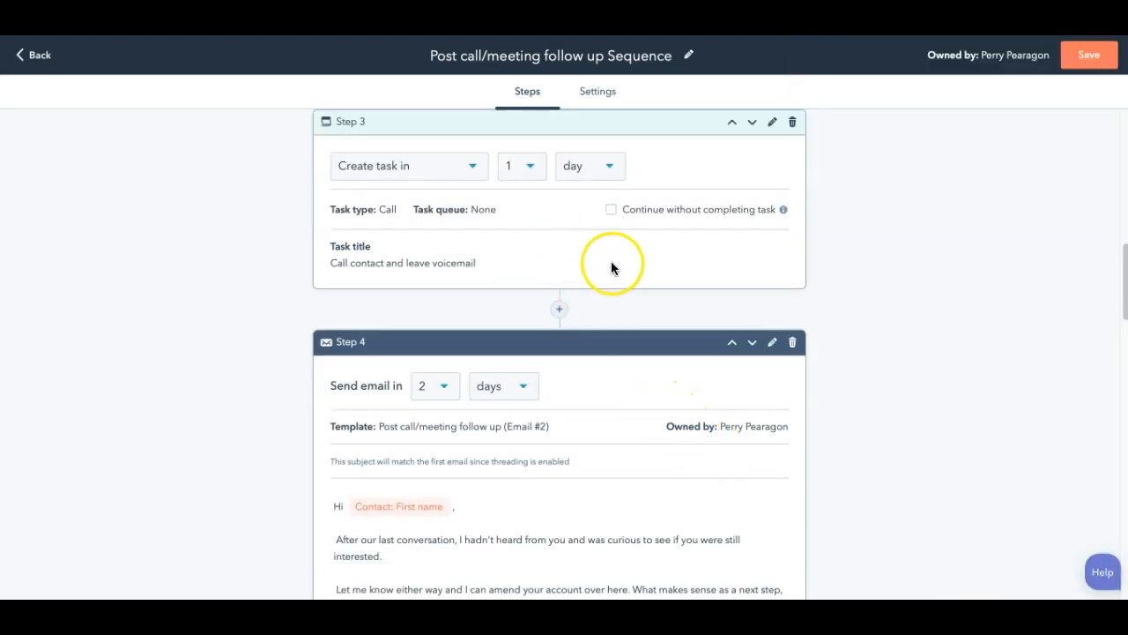
Enable Continue without completing task on both the Step 2 and Step 3 call tasks
scroll(617, 265, "up", 3)
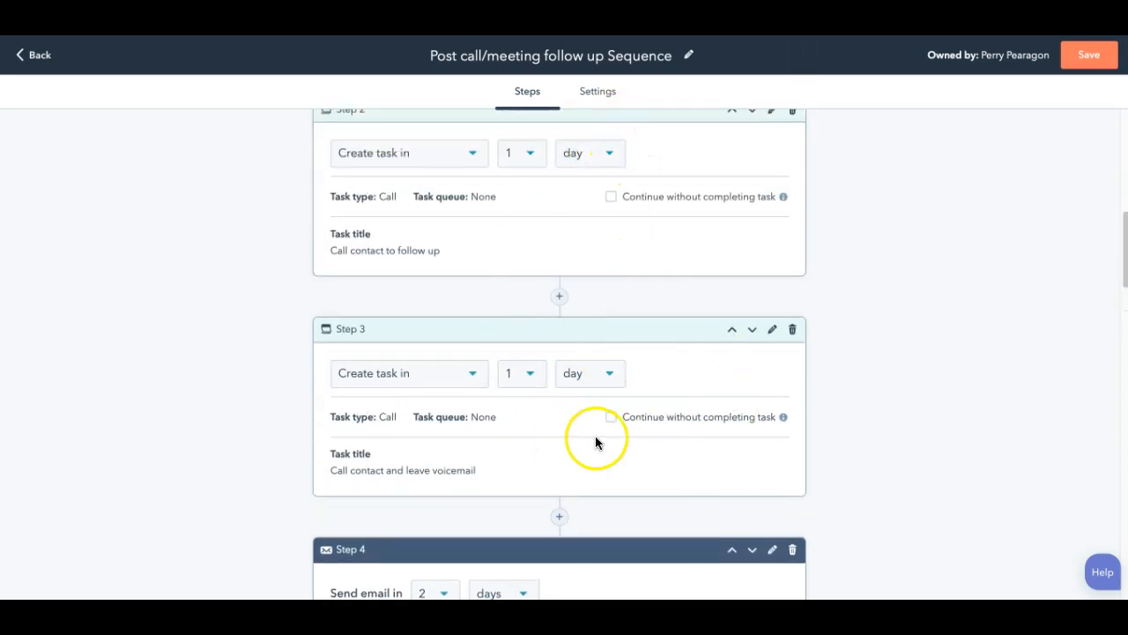
scroll(596, 520, "down", 4)
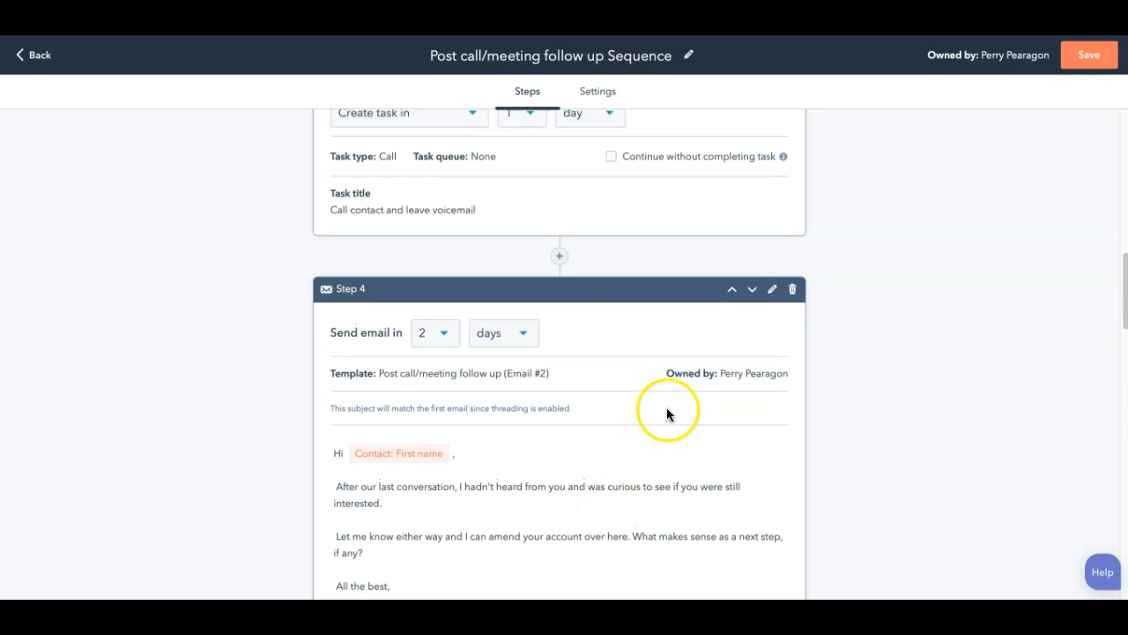
scroll(666, 410, "up", 2)
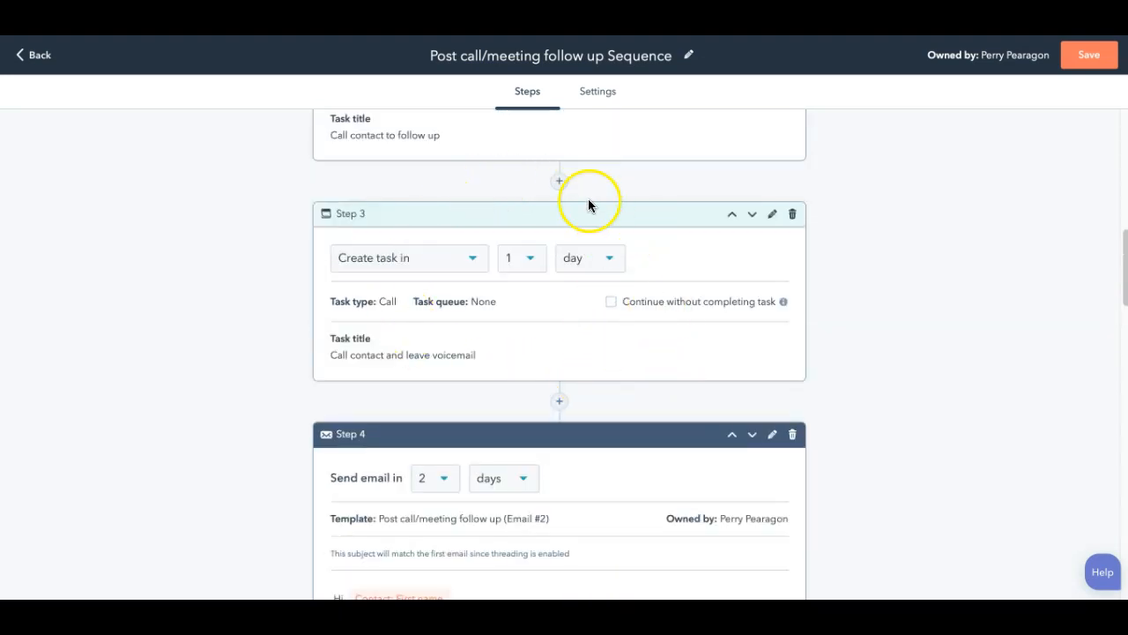
scroll(537, 319, "up", 2)
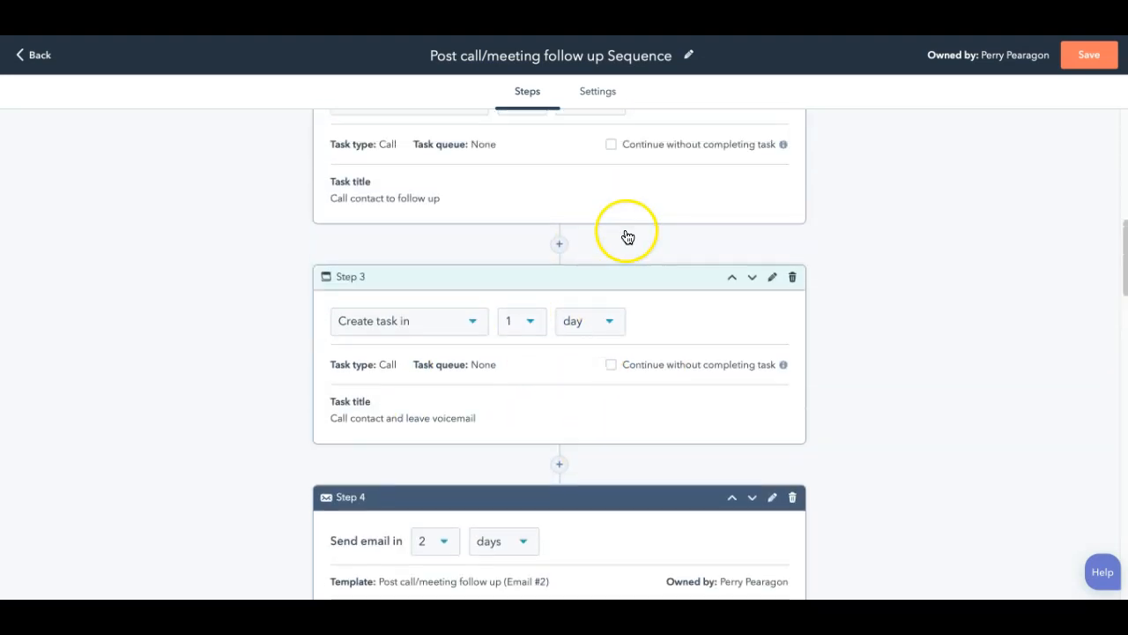
scroll(626, 236, "up", 2)
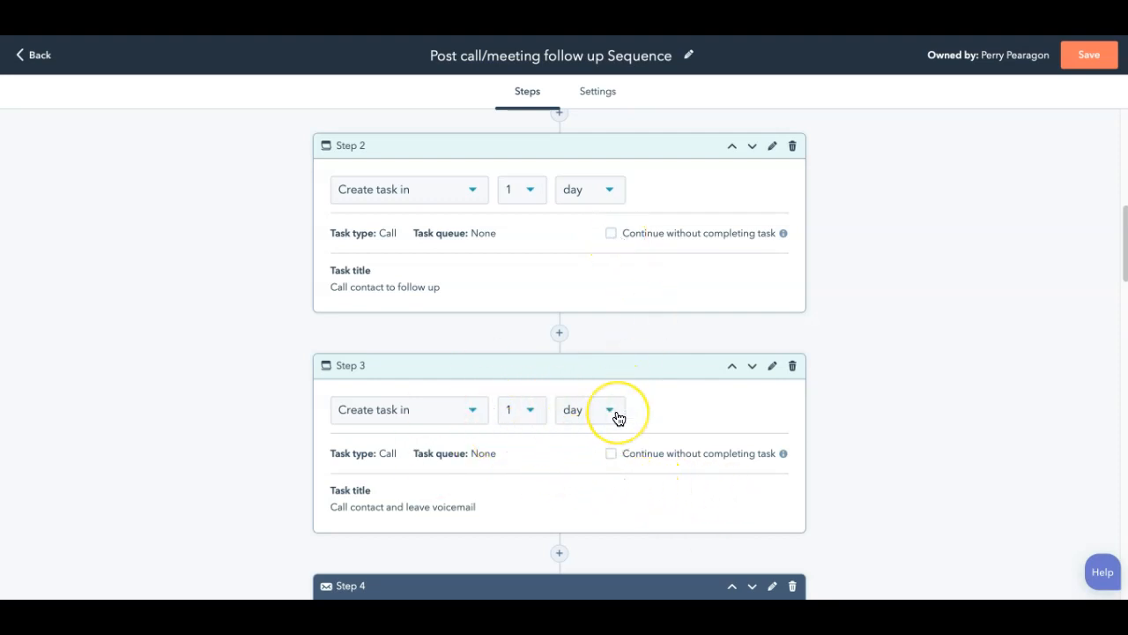
scroll(619, 418, "down", 1)
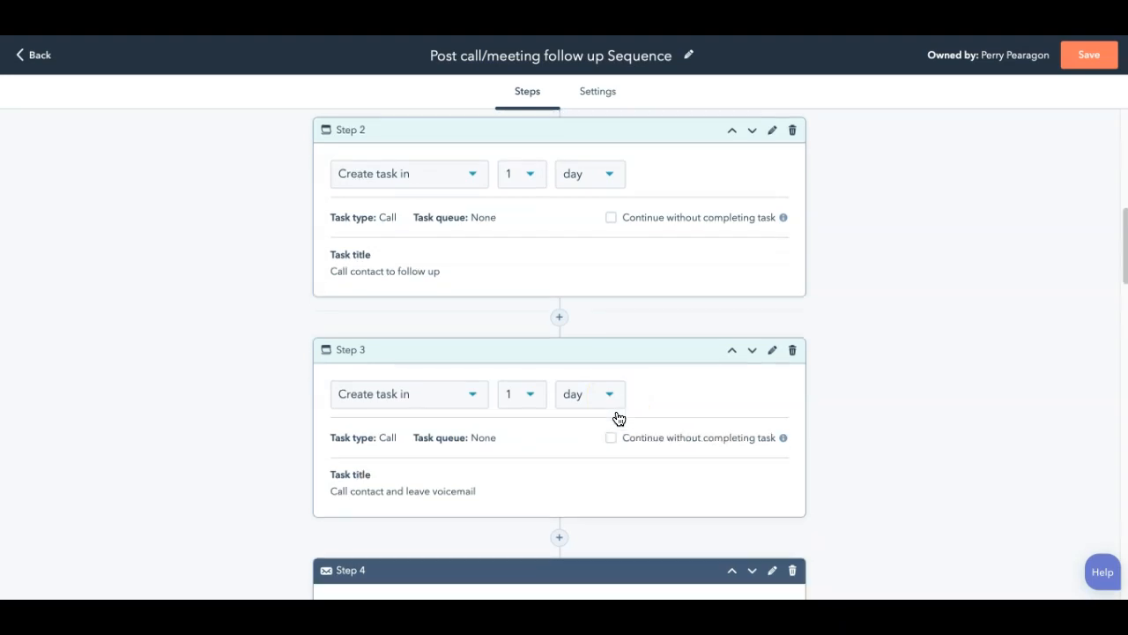
left_click(614, 423)
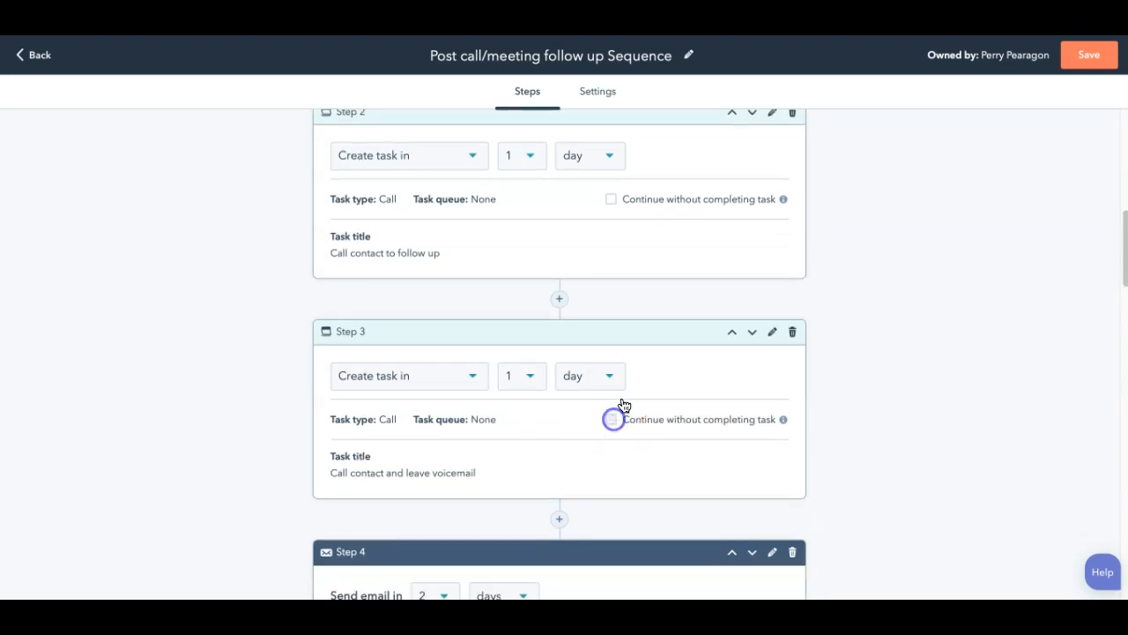
left_click(611, 201)
Delete the Step 3 Call contact and leave voicemail task that sits before the second email
scroll(617, 520, "down", 3)
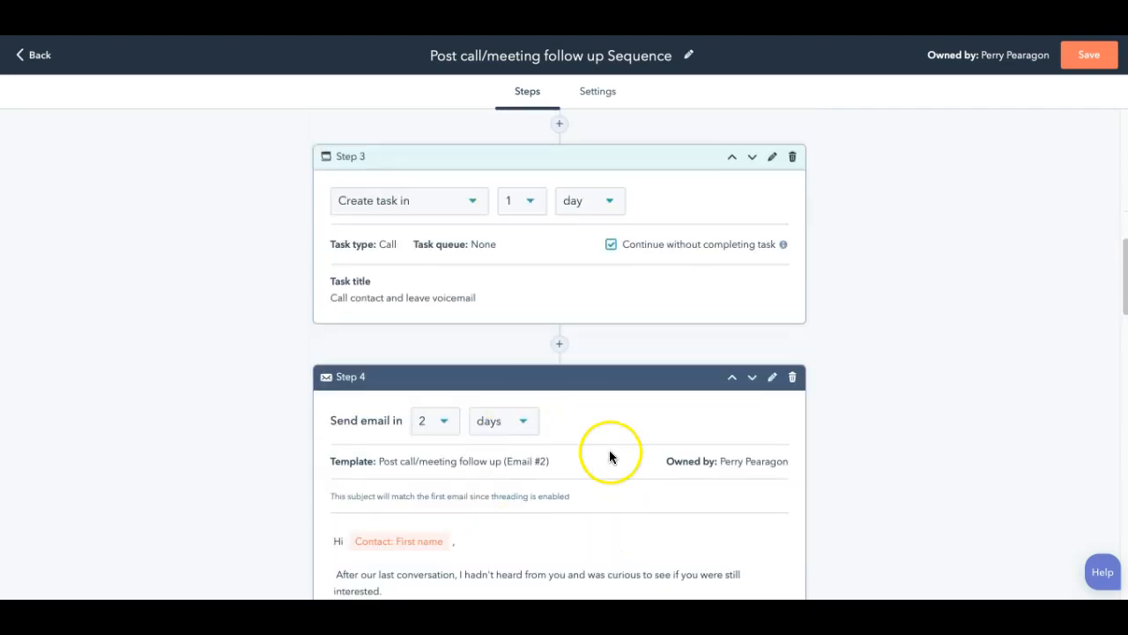
scroll(628, 395, "up", 5)
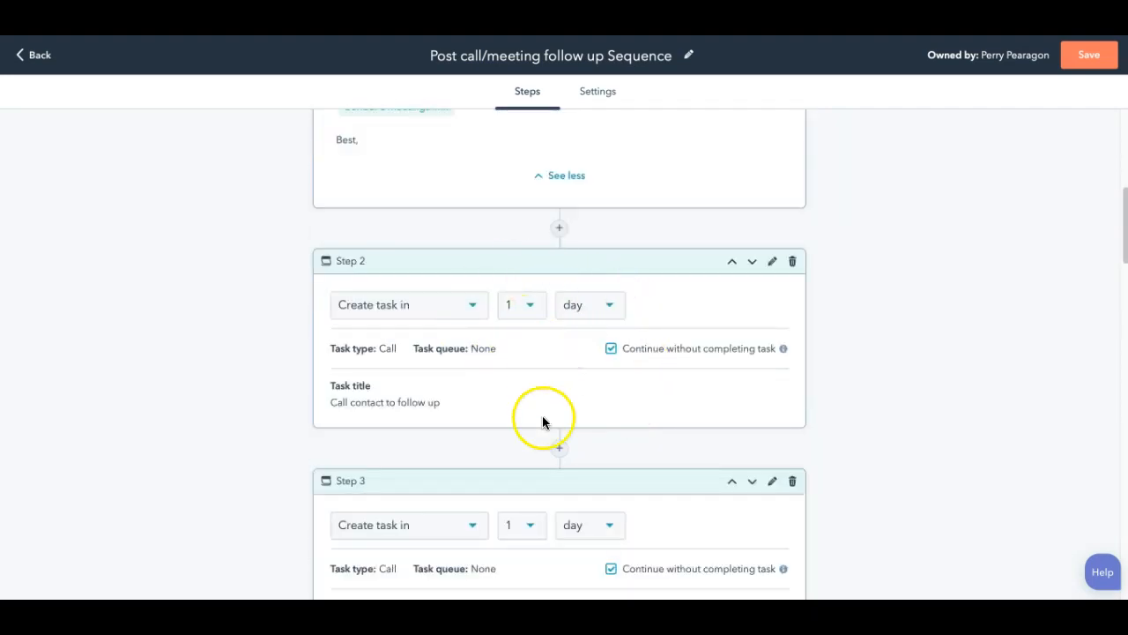
scroll(521, 480, "down", 2)
scroll(530, 506, "down", 2)
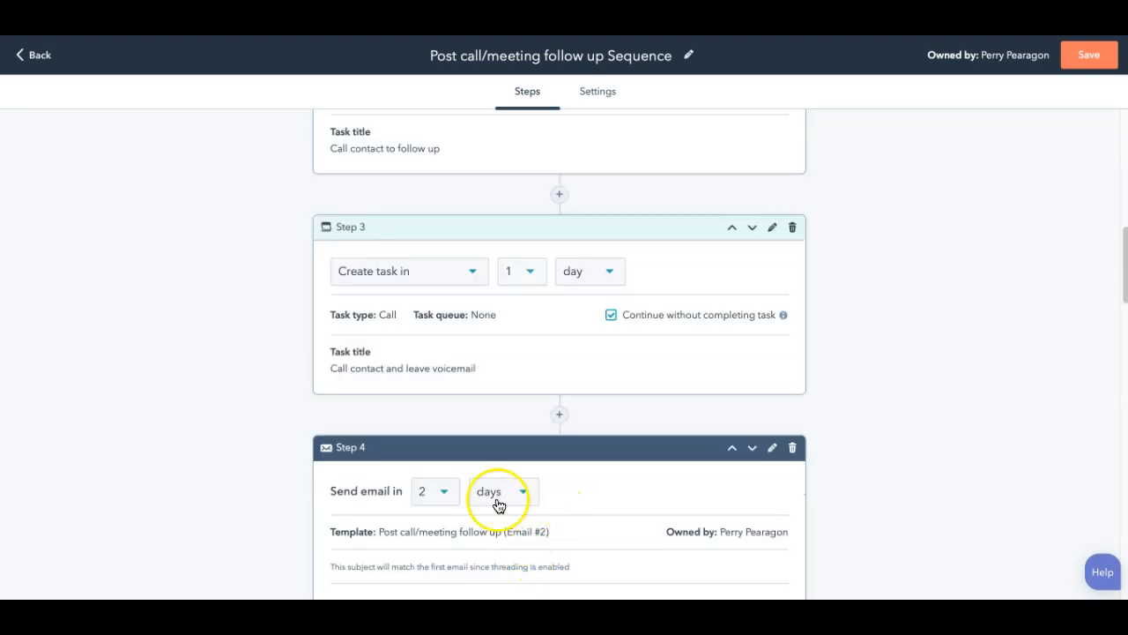
scroll(660, 519, "down", 1)
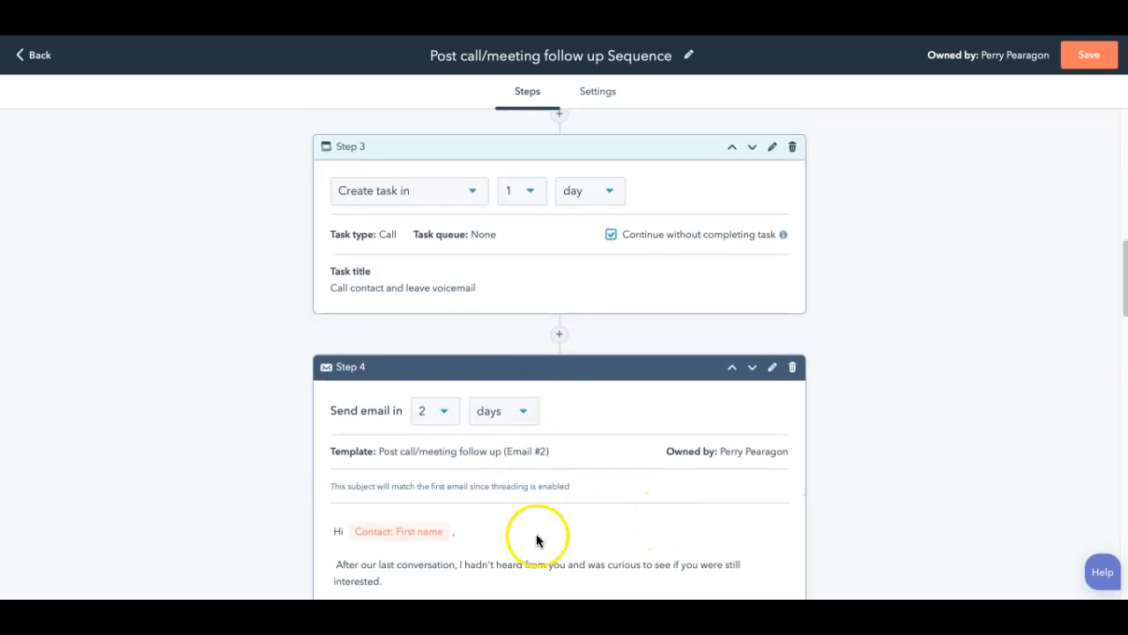
left_click(793, 148)
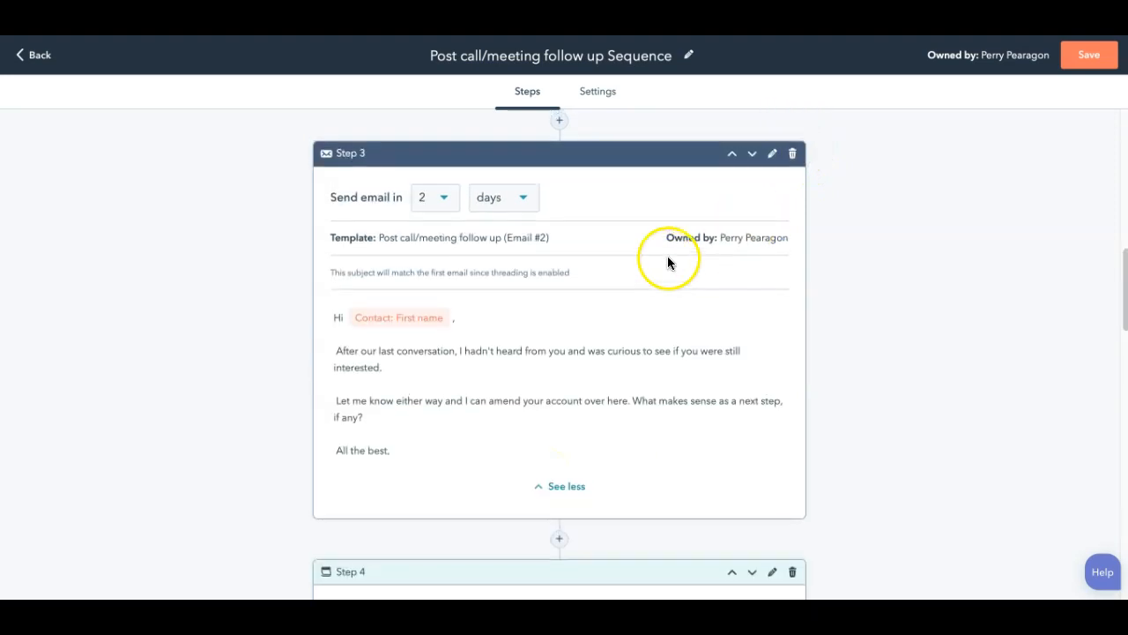
Look at the available send delay values for the Step 3 email without changing the delay
scroll(667, 255, "up", 3)
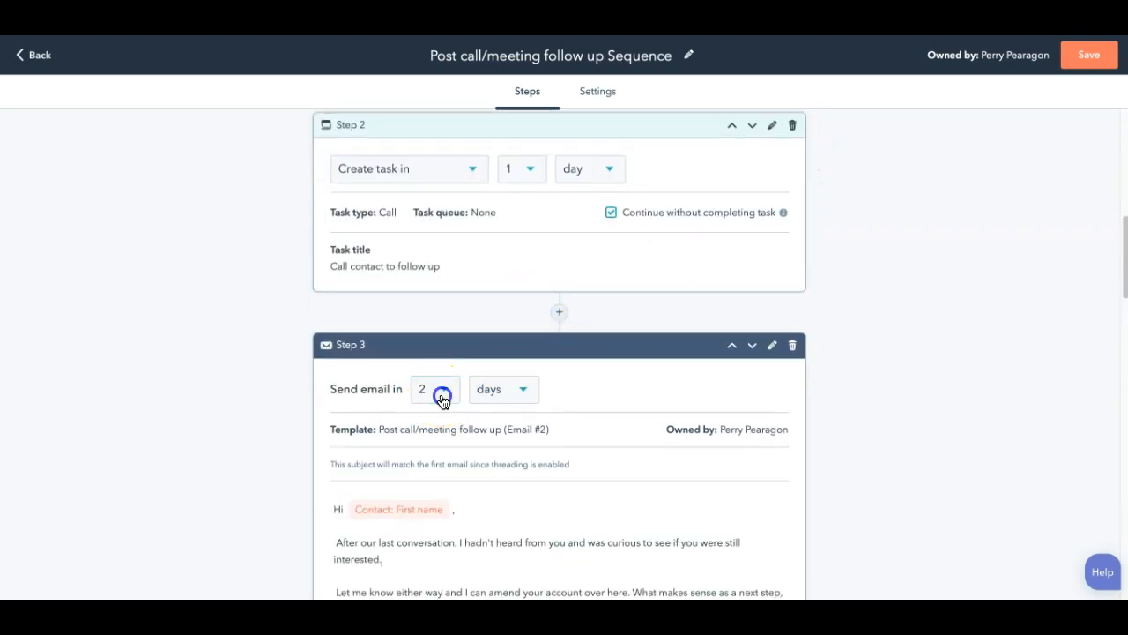
left_click(437, 392)
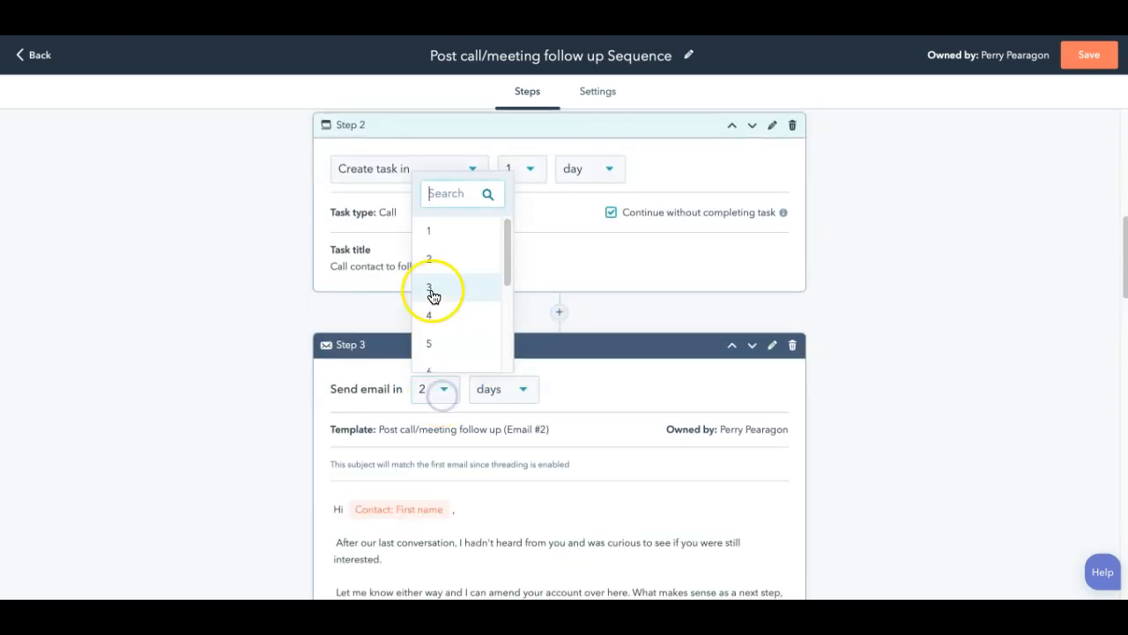
left_click(659, 396)
Review the remaining emails and tasks through Step 9, highlighting the remarketing bucket instruction in the final task's title
scroll(612, 393, "down", 3)
scroll(611, 399, "down", 3)
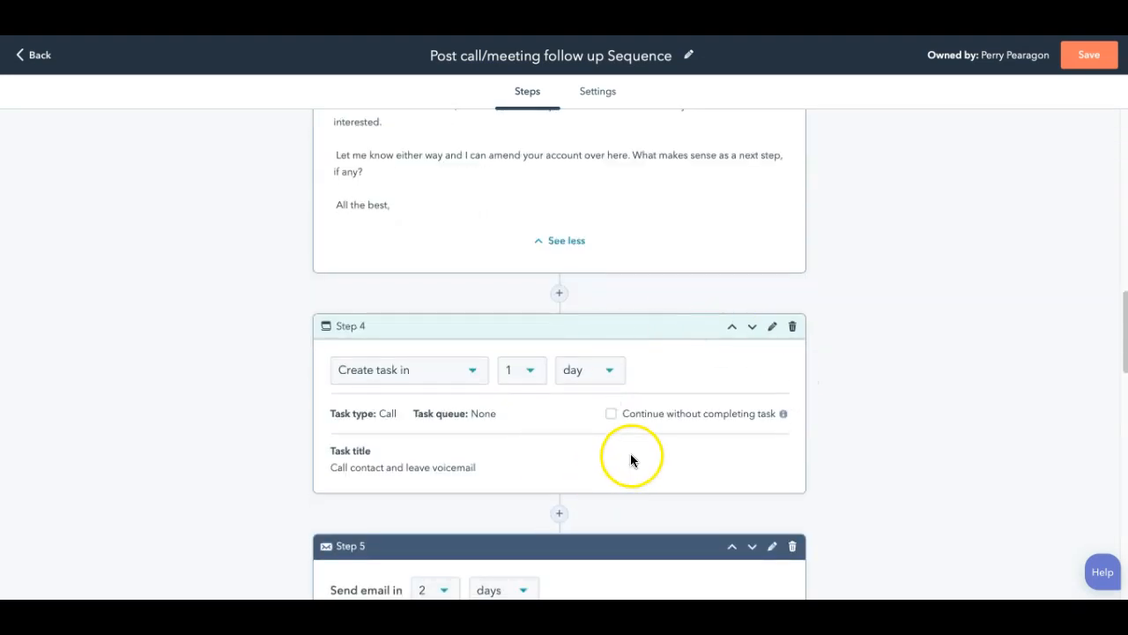
scroll(630, 458, "down", 2)
scroll(631, 472, "down", 5)
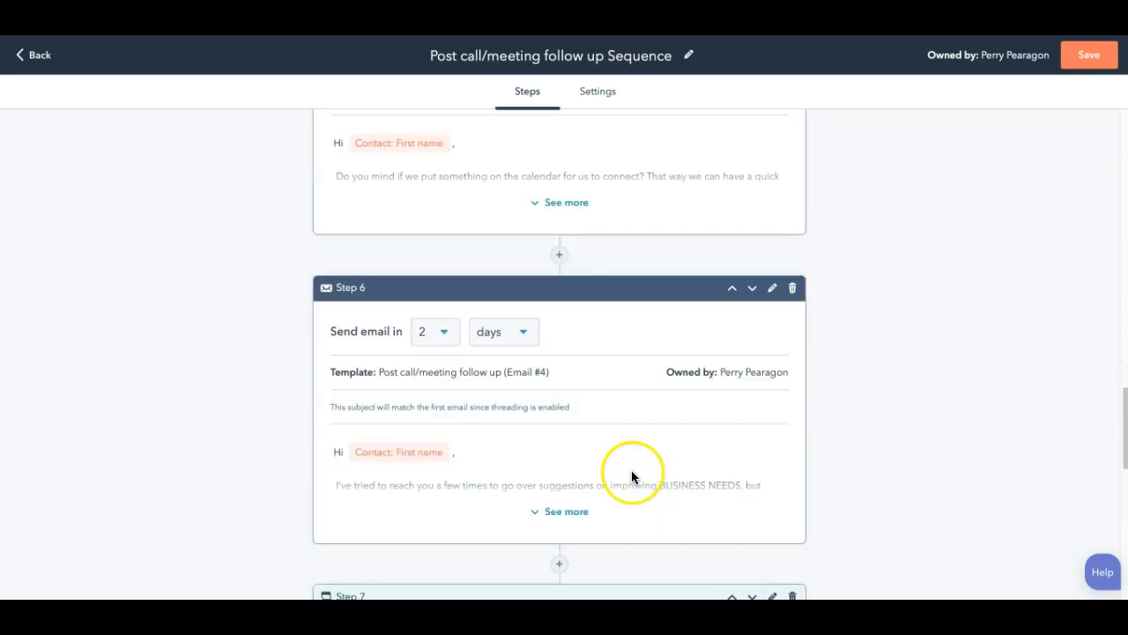
scroll(529, 361, "down", 3)
scroll(633, 441, "down", 3)
scroll(625, 435, "down", 4)
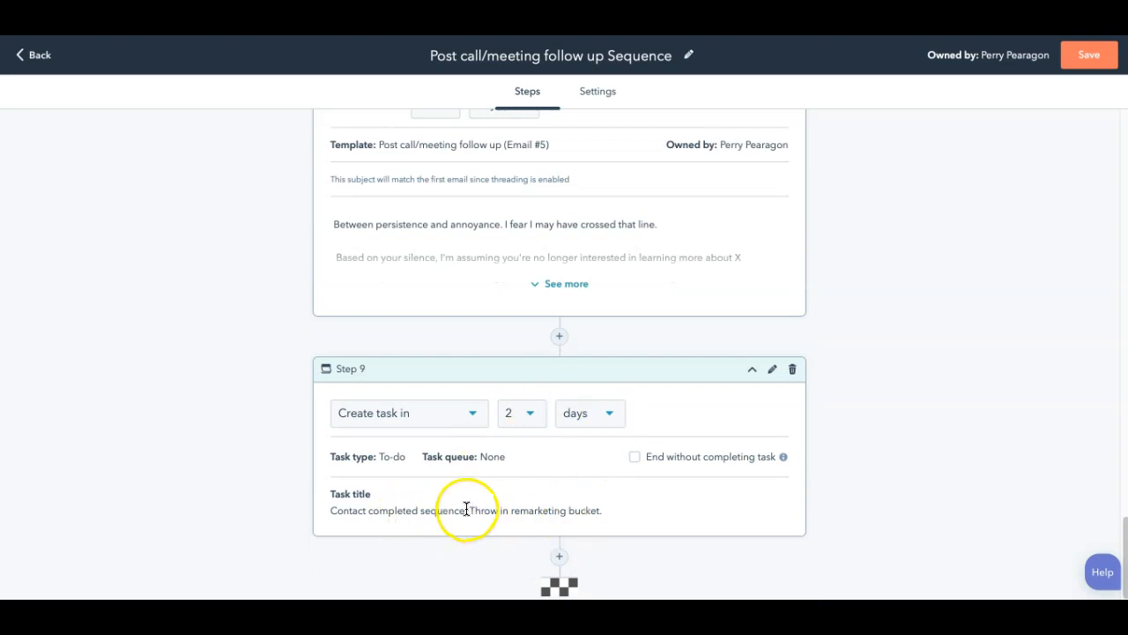
left_click_drag(468, 510, 590, 522)
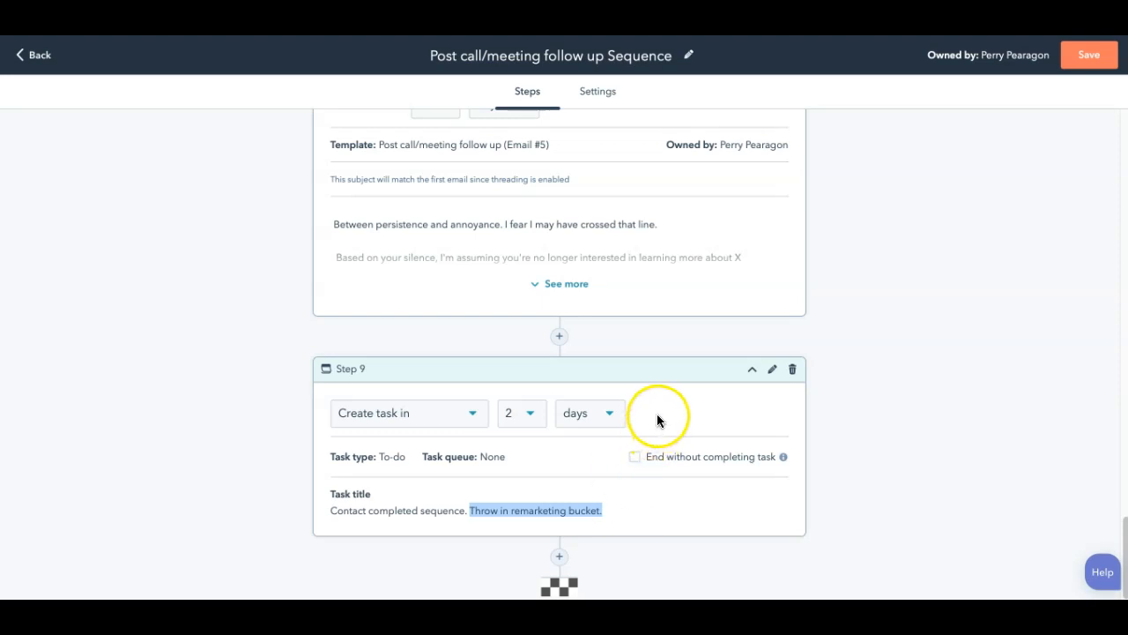
Examine the sequence's weekday and threading settings for follow-up emails, and recheck how the first three steps are arranged
scroll(656, 413, "up", 20)
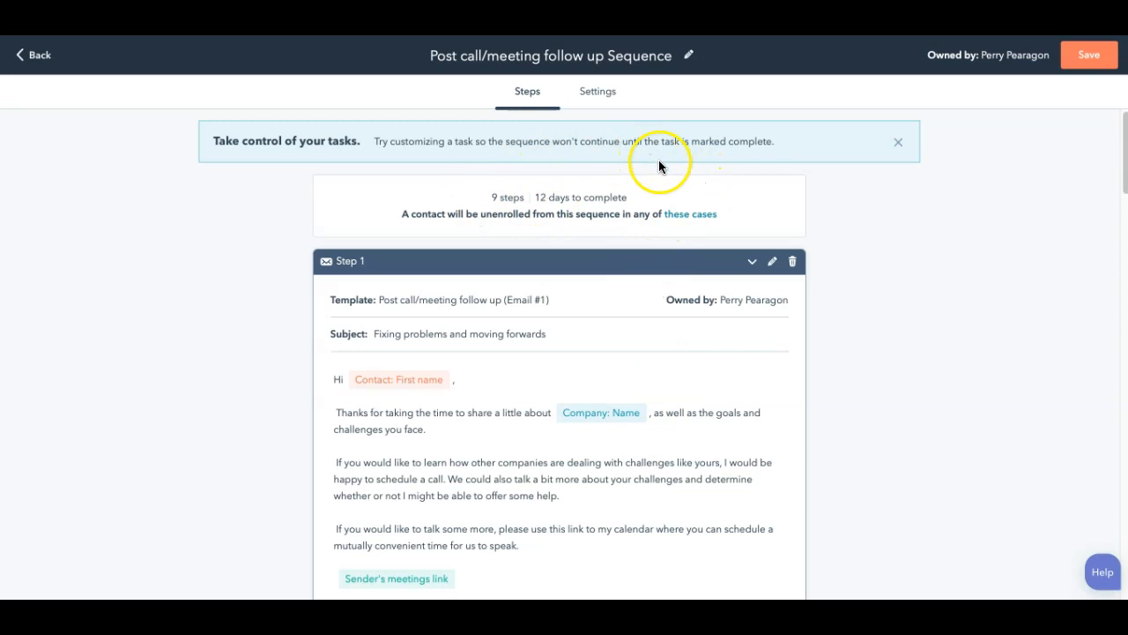
left_click(604, 97)
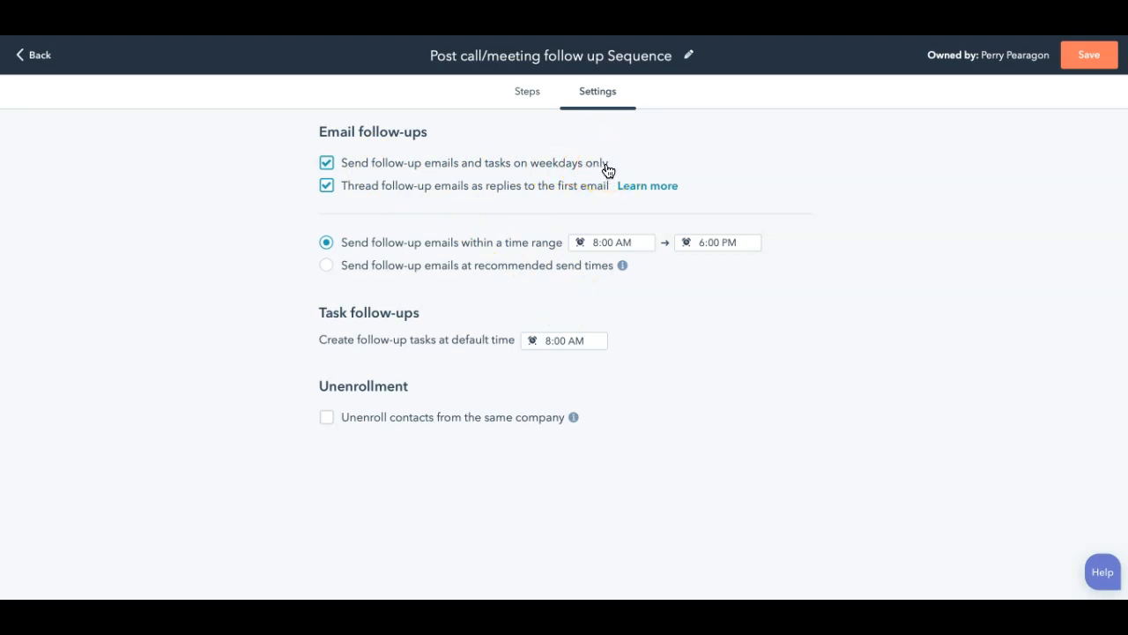
left_click(578, 165)
left_click(524, 92)
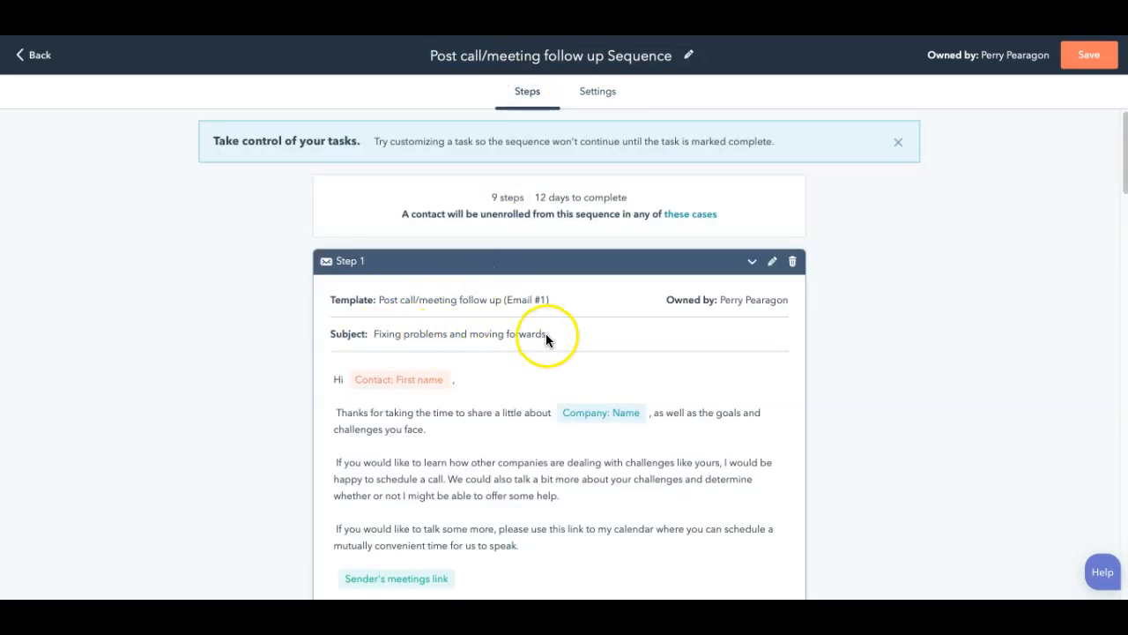
scroll(530, 363, "down", 1)
scroll(531, 363, "down", 6)
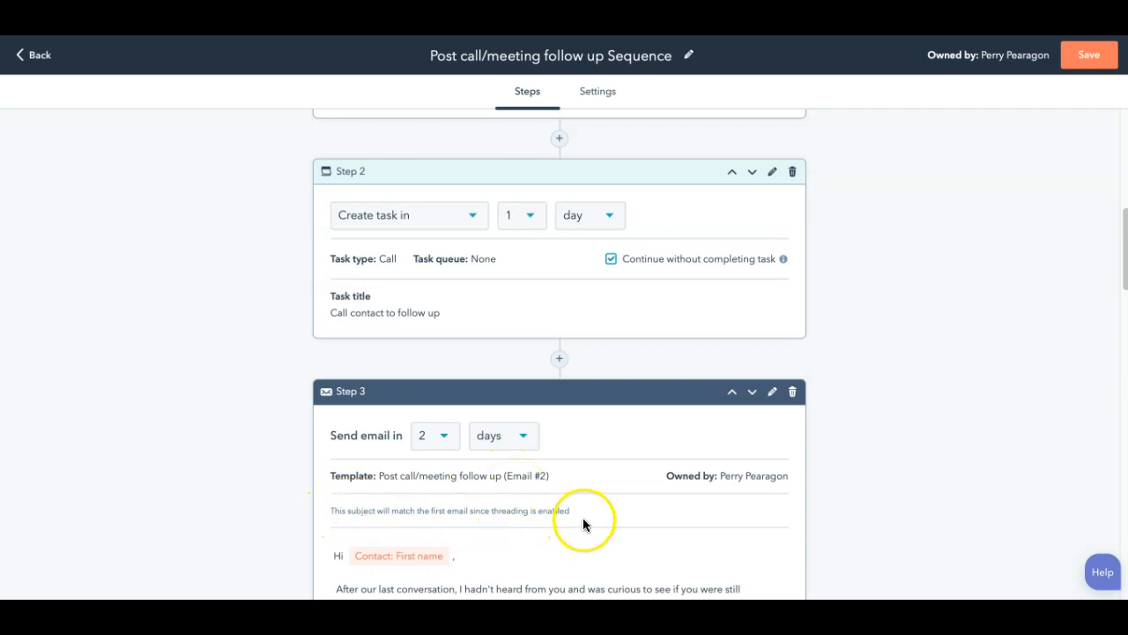
scroll(581, 520, "up", 10)
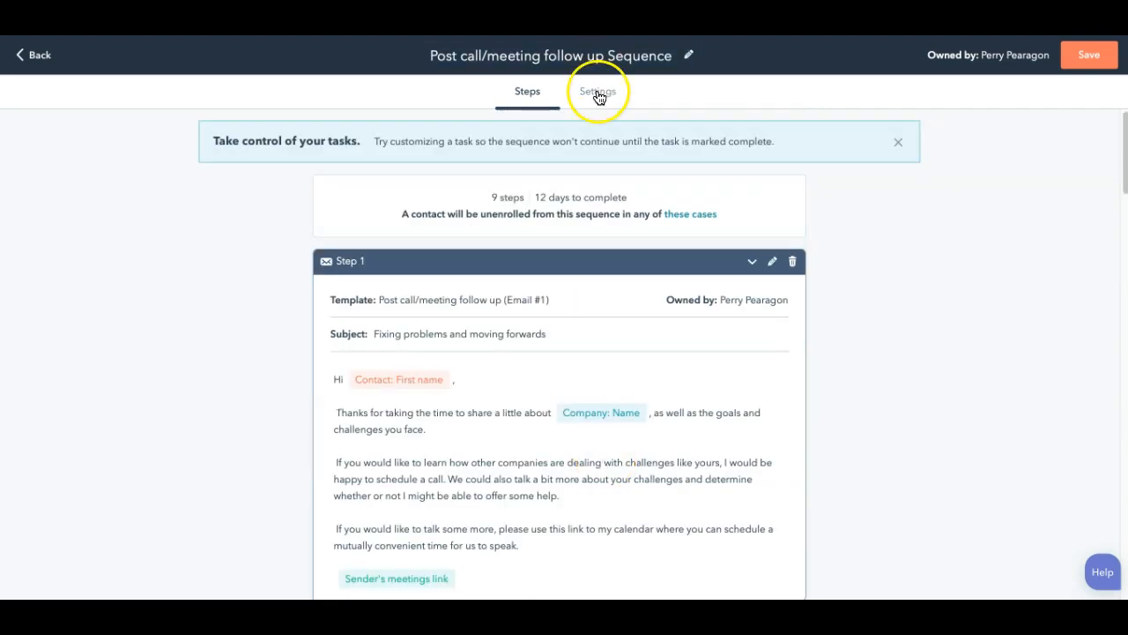
Check the time range and recommended send time options, and set follow-up emails to send at recommended send times
left_click(598, 93)
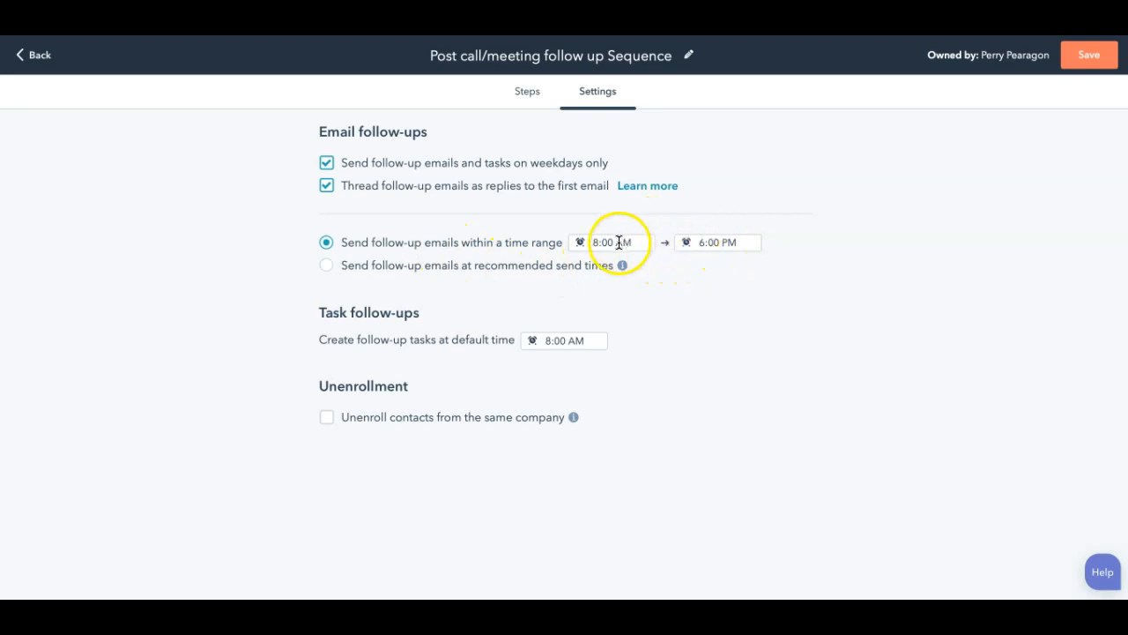
left_click(703, 241)
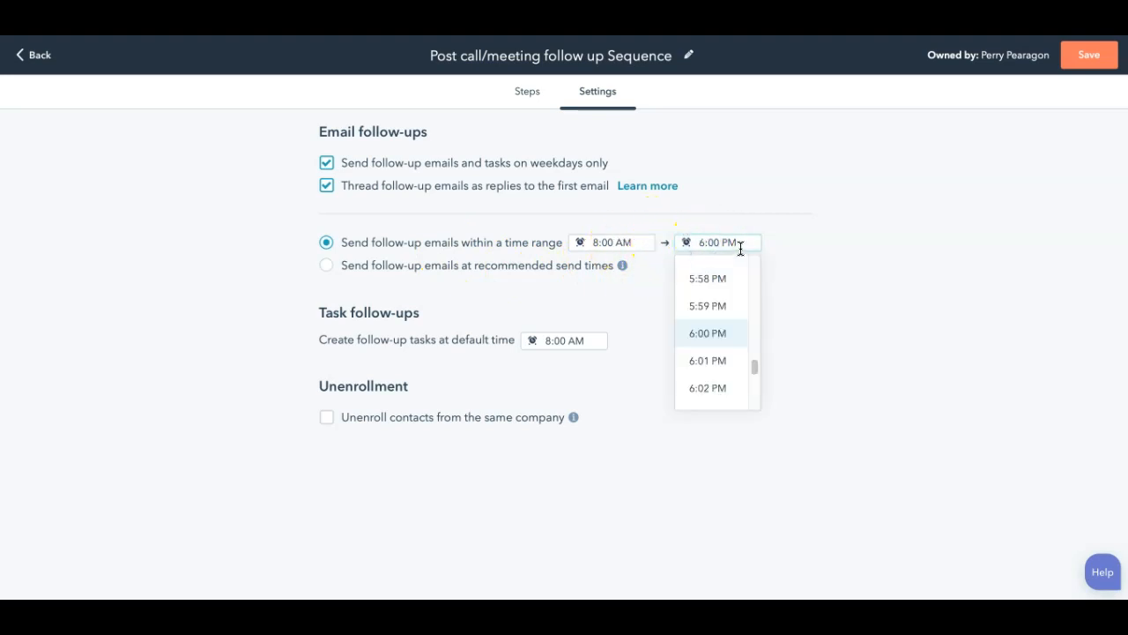
left_click(612, 304)
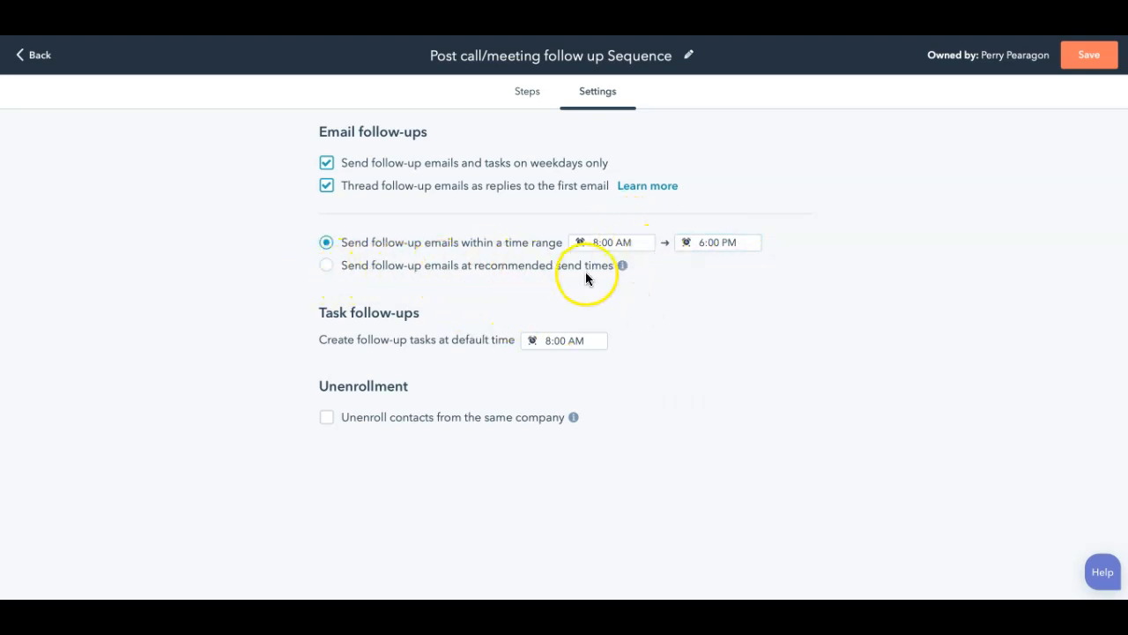
mouse_move(621, 267)
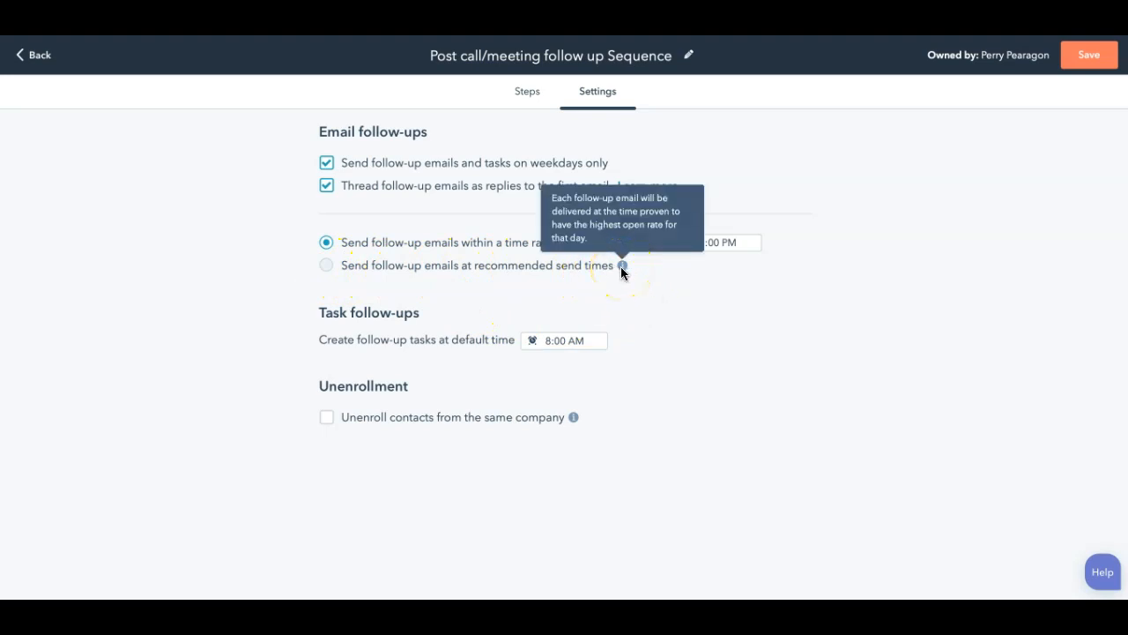
left_click(326, 268)
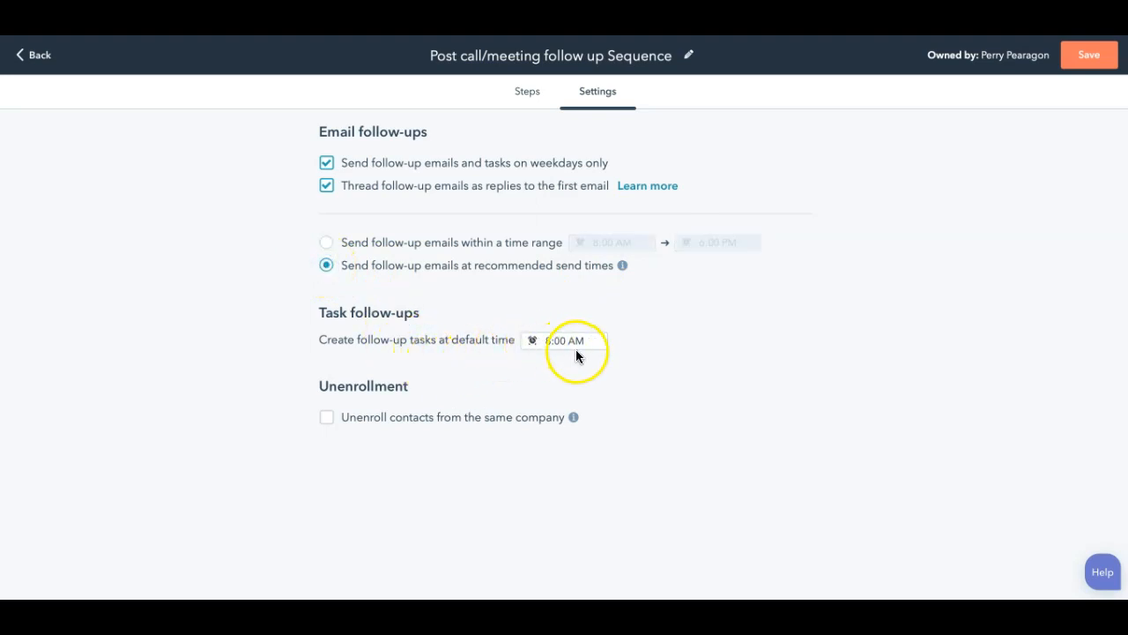
Check the default time choices for creating follow-up tasks without changing the time, and save the sequence
left_click(549, 341)
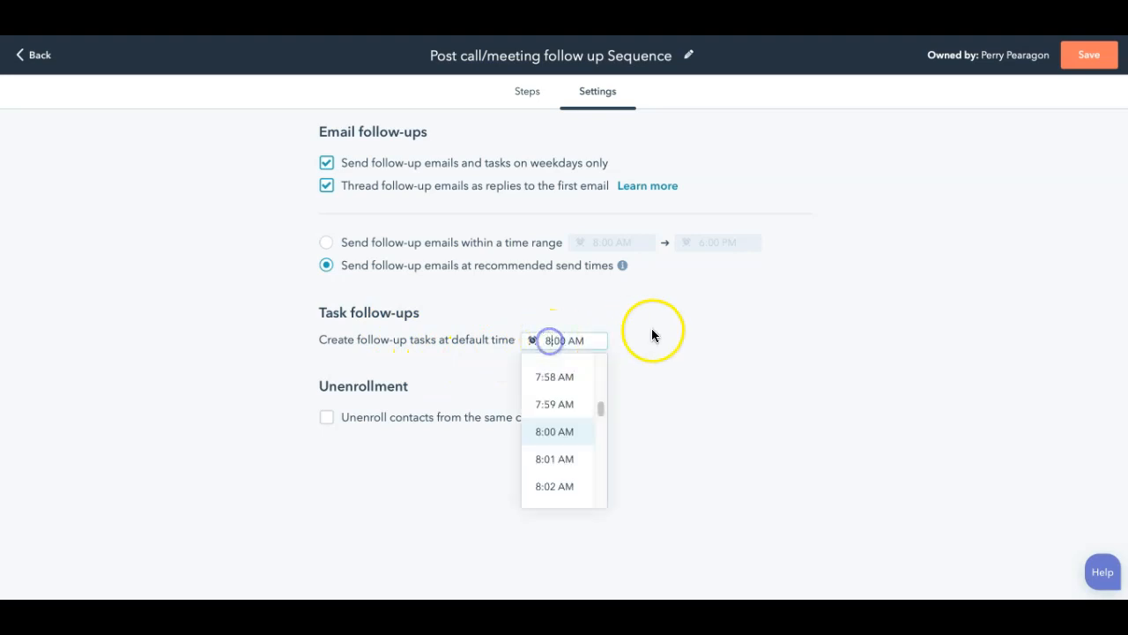
left_click(455, 371)
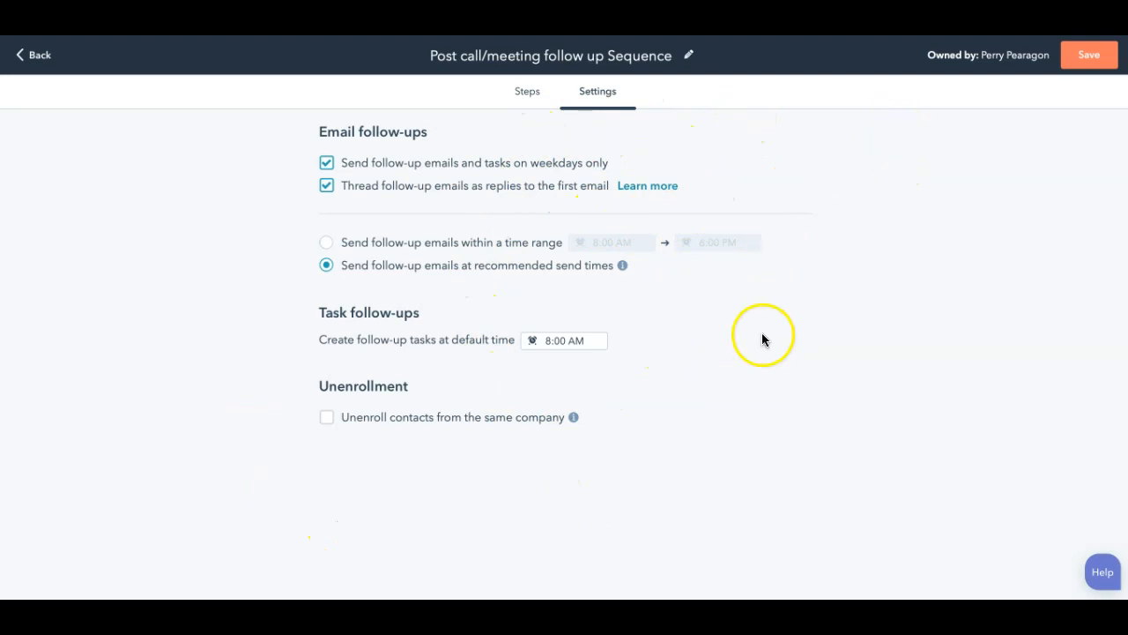
left_click(1090, 56)
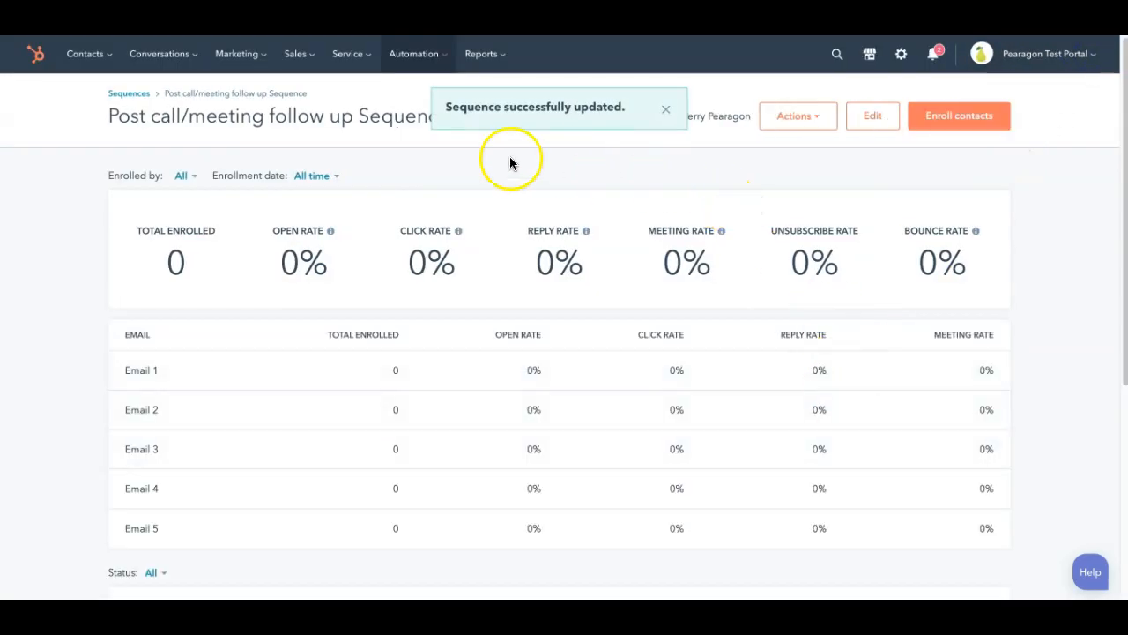